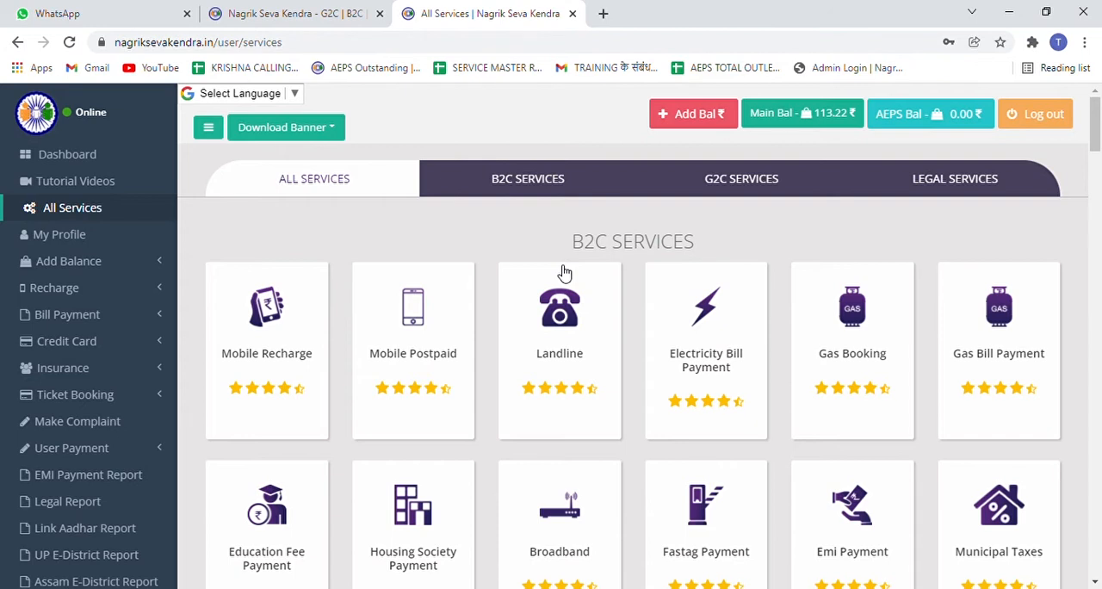
# Step: Open the Policy Bazaar service and request a login OTP for the partner's mobile number
pyautogui.scroll(-8, 564, 273)
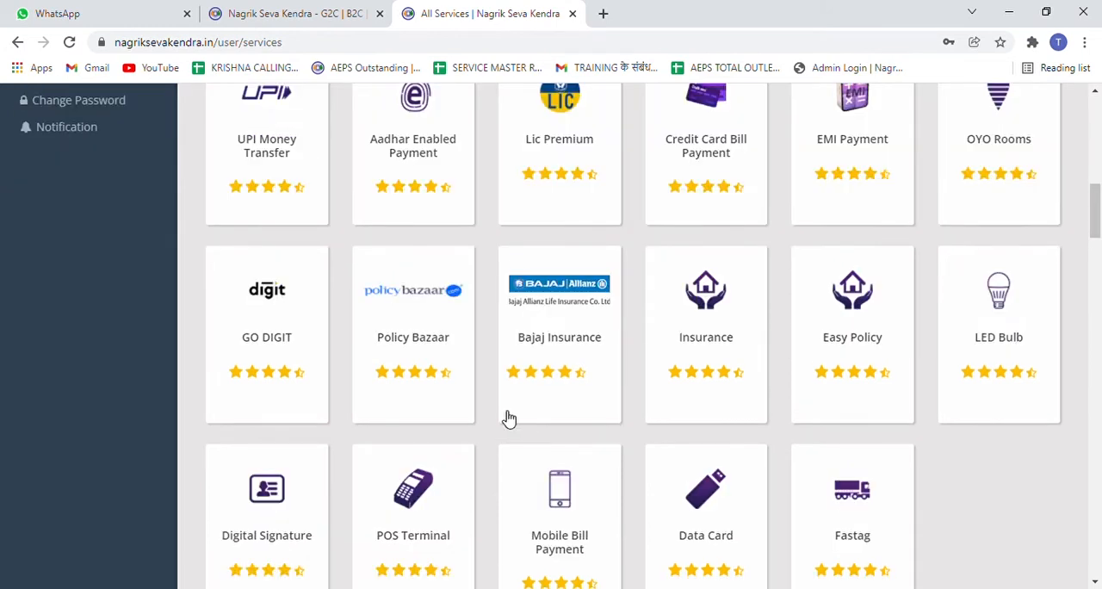
pyautogui.click(411, 321)
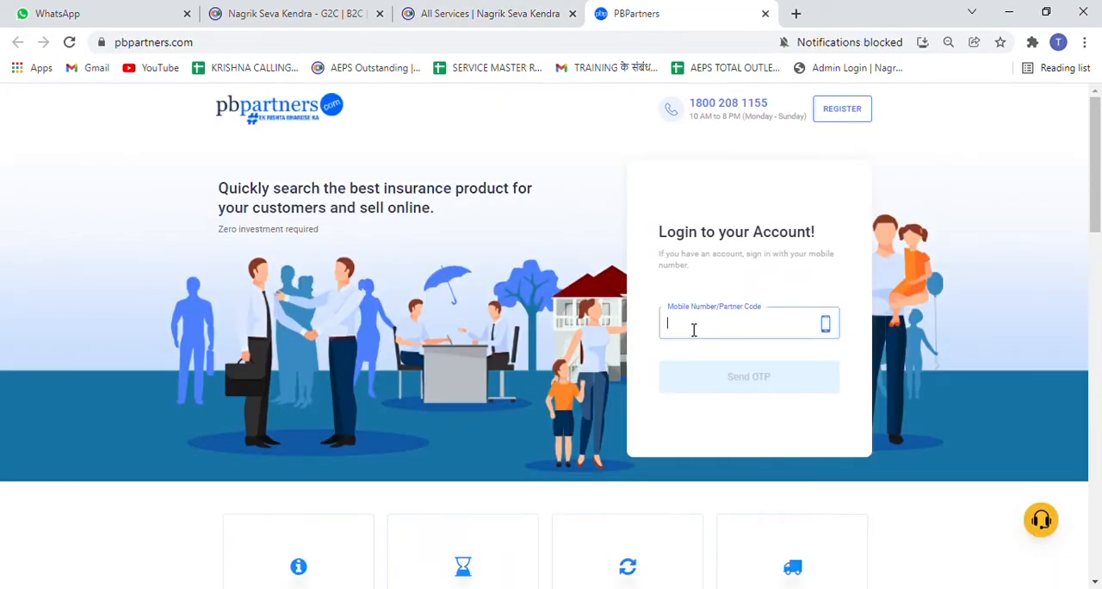
pyautogui.hotkey('ctrl', 'v')
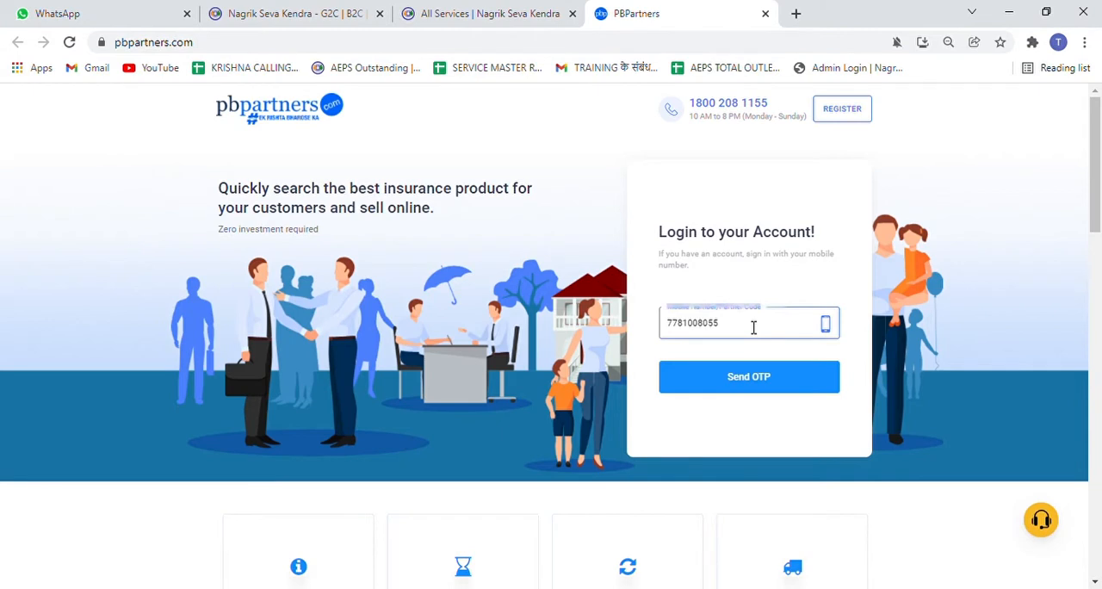
pyautogui.click(738, 385)
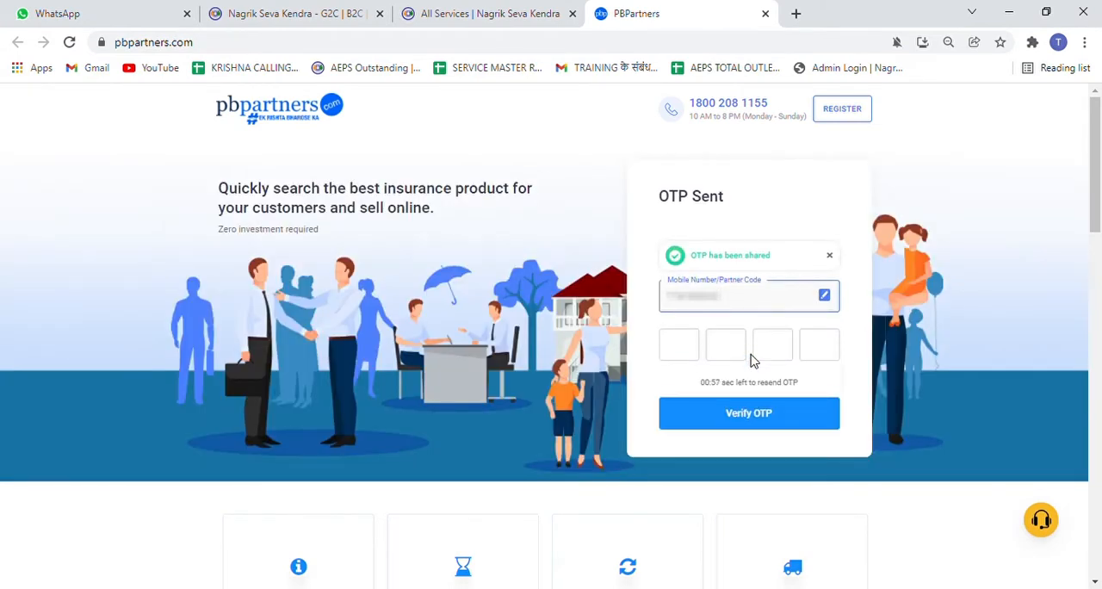
# Step: Enter the received OTP and verify it to log in to the partner account
pyautogui.click(679, 330)
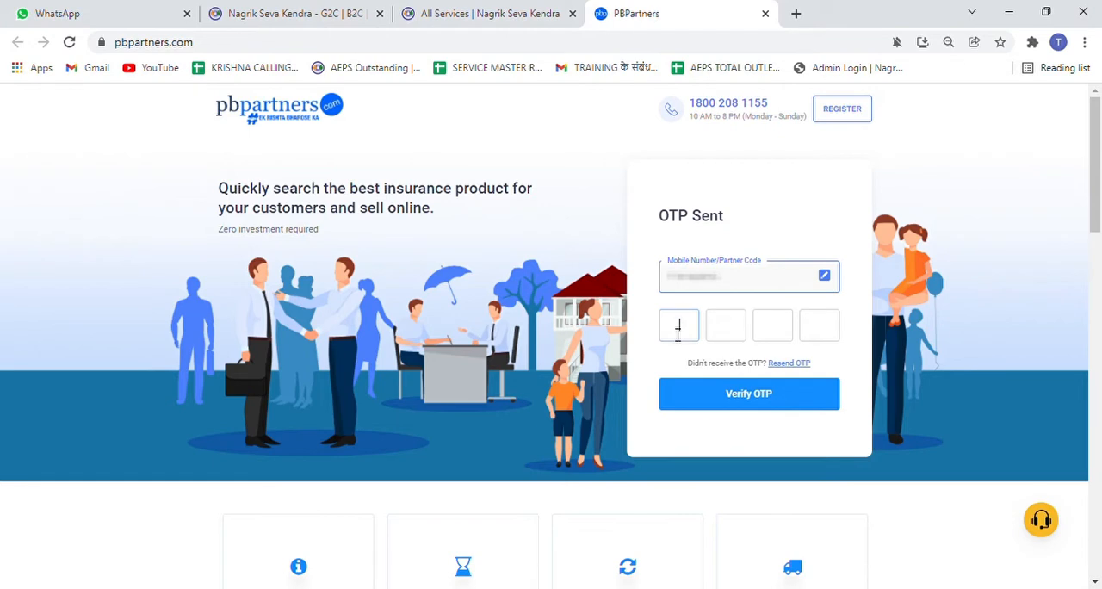
pyautogui.click(764, 406)
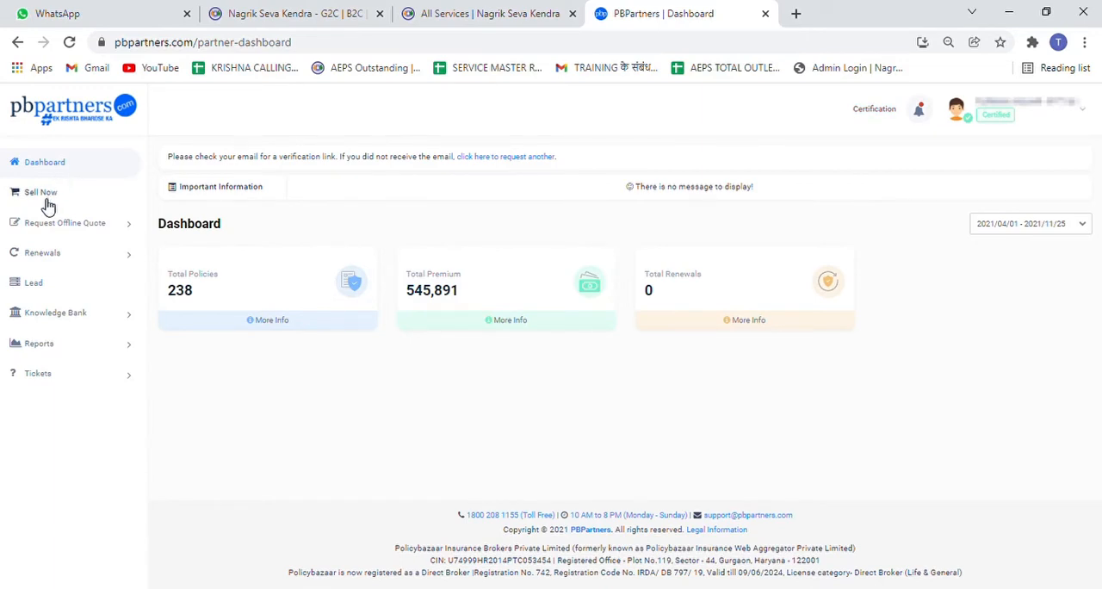
# Step: Start a car insurance sale and request prices using the car's registration number
pyautogui.click(47, 197)
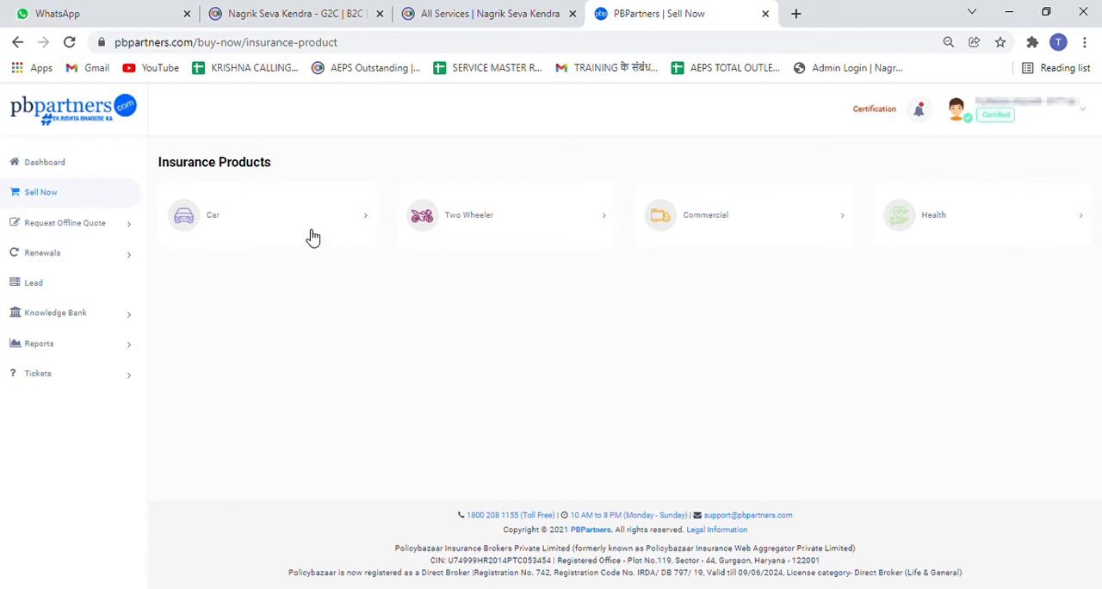
pyautogui.click(249, 230)
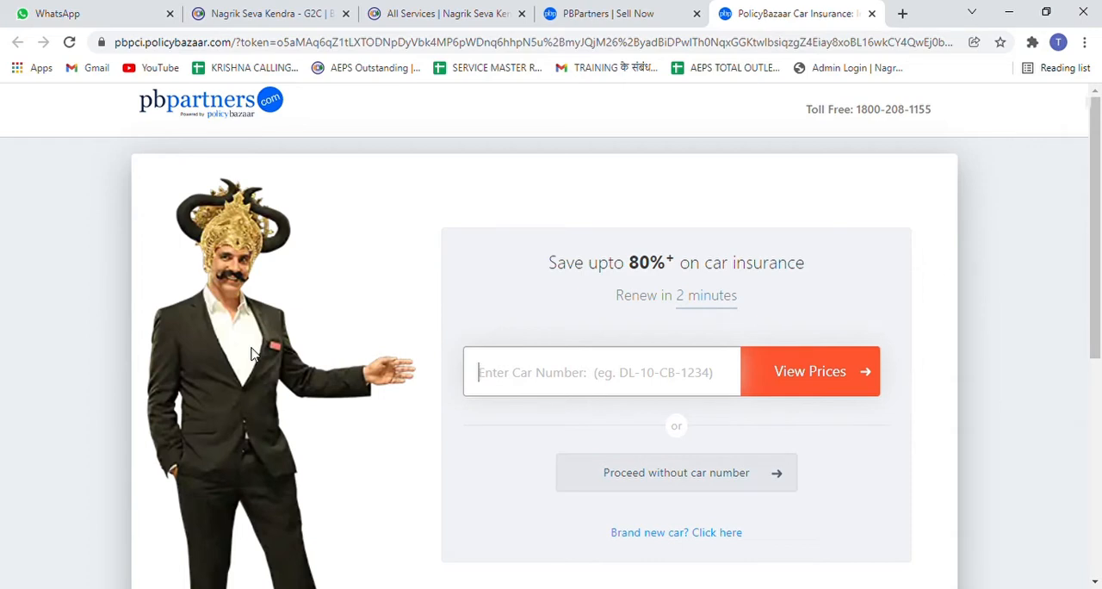
pyautogui.hotkey('ctrl', 'v')
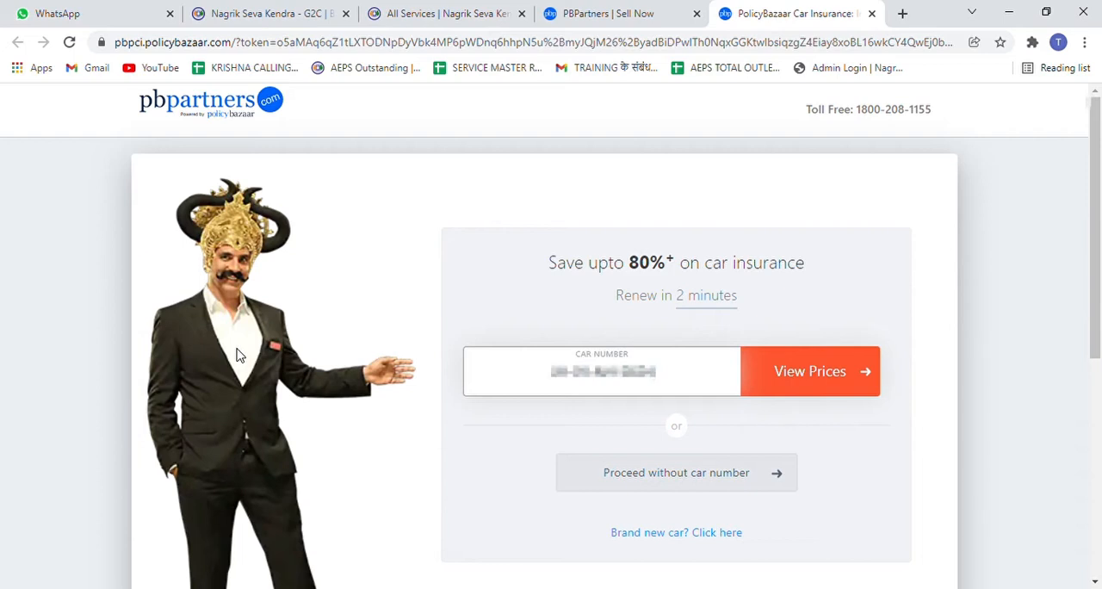
pyautogui.click(802, 382)
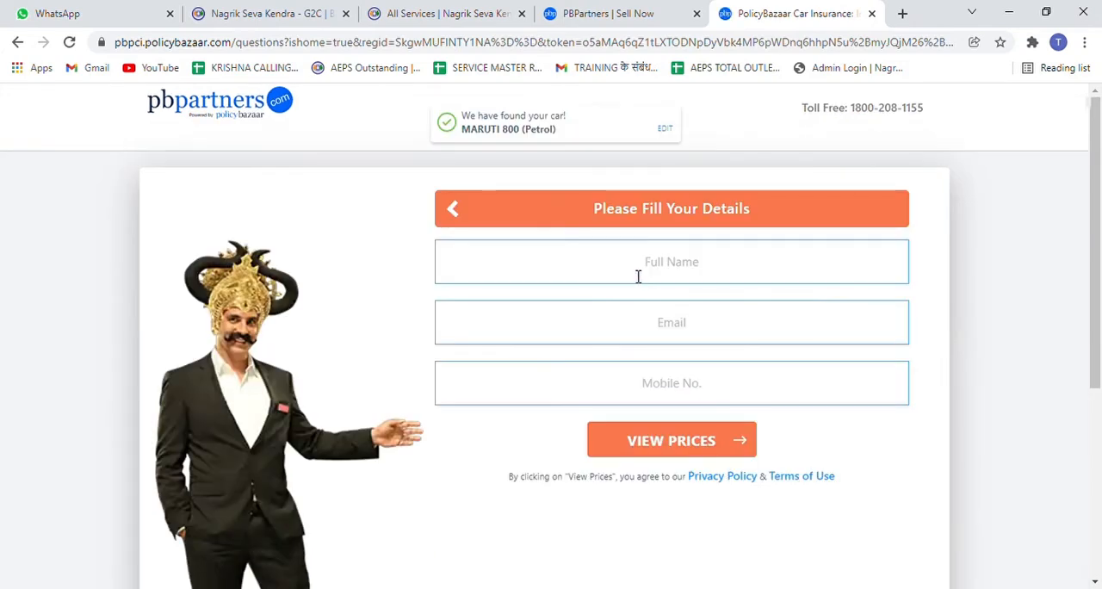
# Step: Fill in the customer's full name, email and mobile number, and request the insurance prices
pyautogui.click(639, 275)
pyautogui.click(687, 332)
pyautogui.click(678, 392)
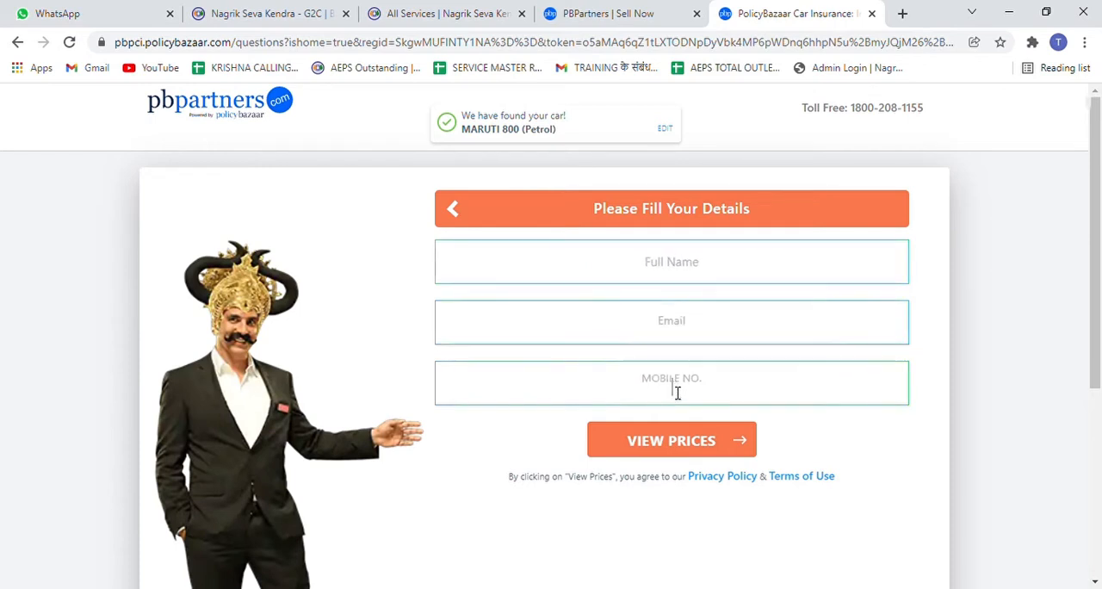
pyautogui.click(677, 268)
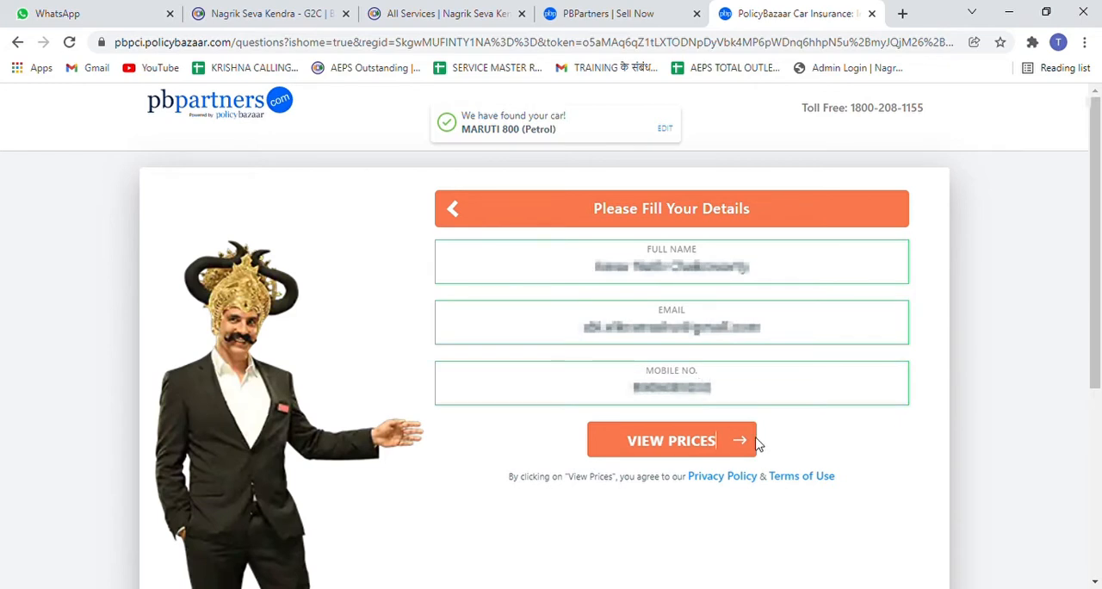
pyautogui.click(679, 453)
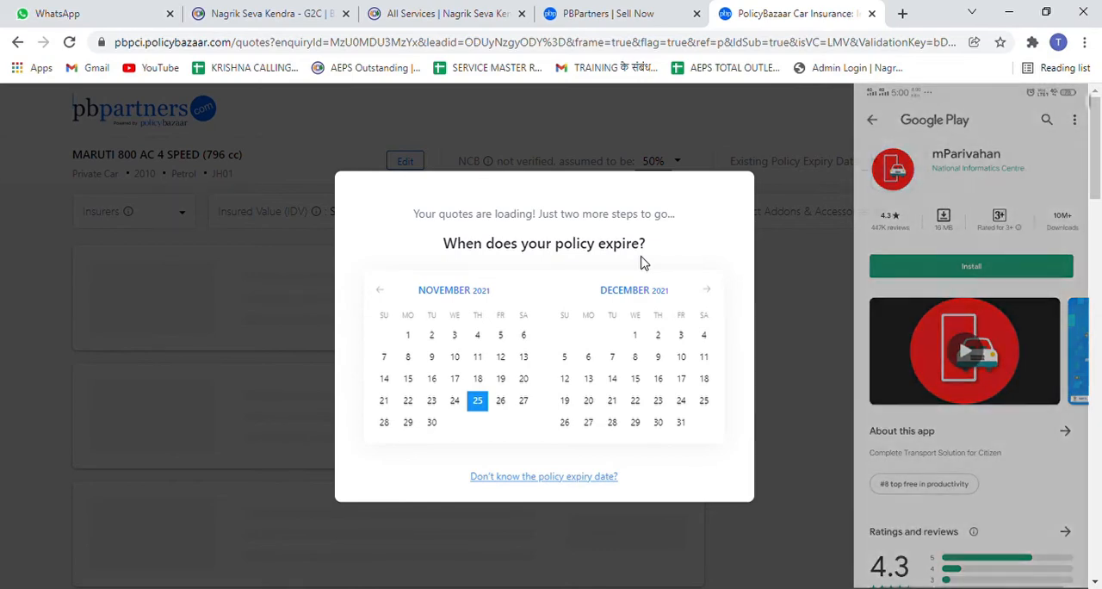
# Step: Set the existing policy's expiry date to 17 October 2021 and answer No to having made a claim
pyautogui.click(380, 291)
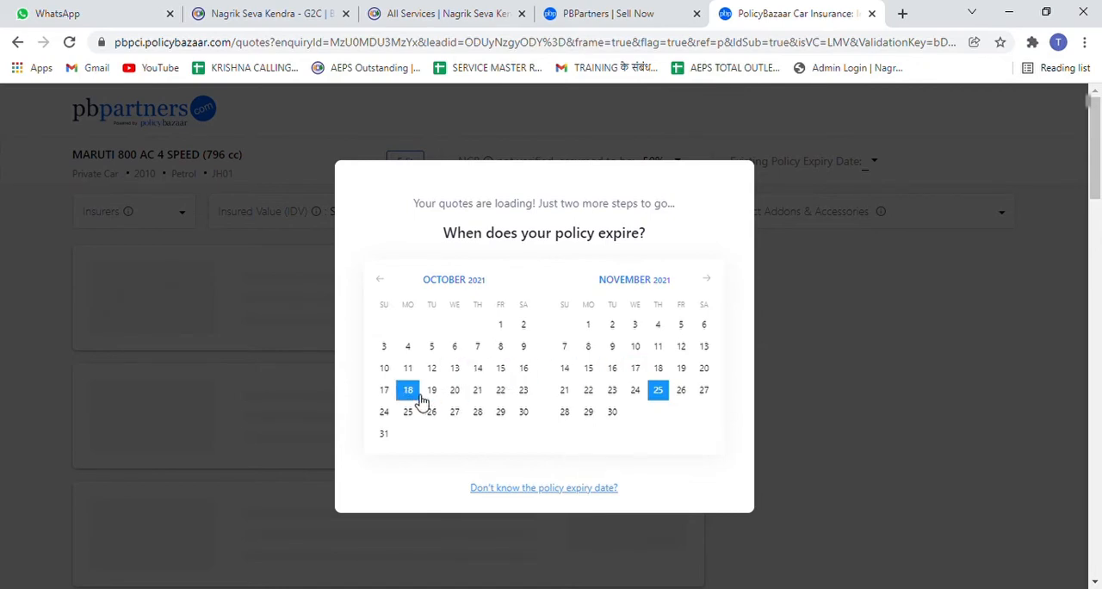
pyautogui.click(395, 396)
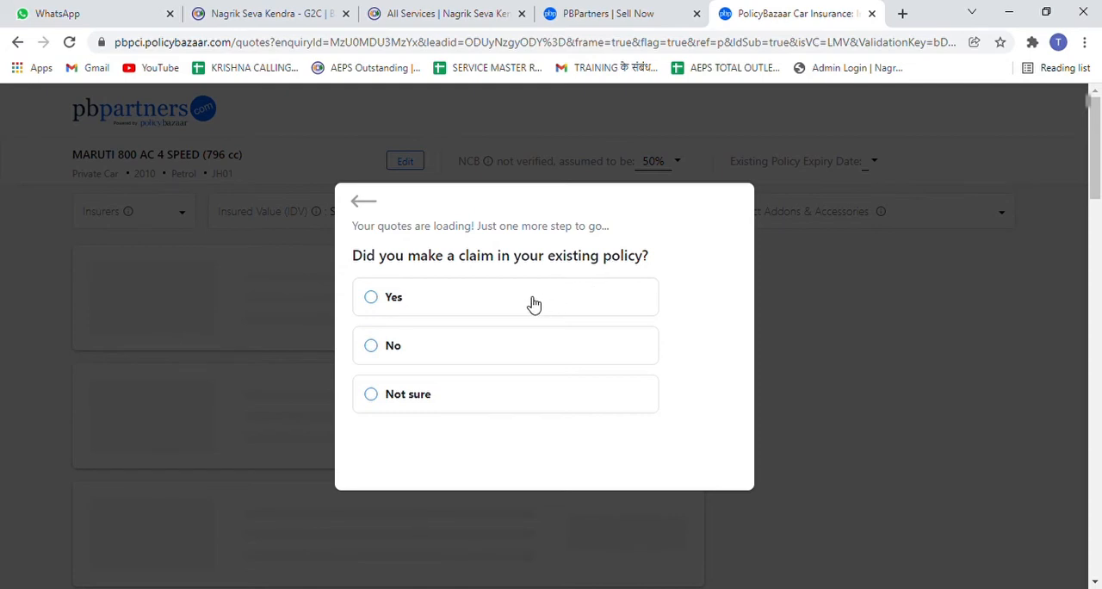
pyautogui.click(447, 345)
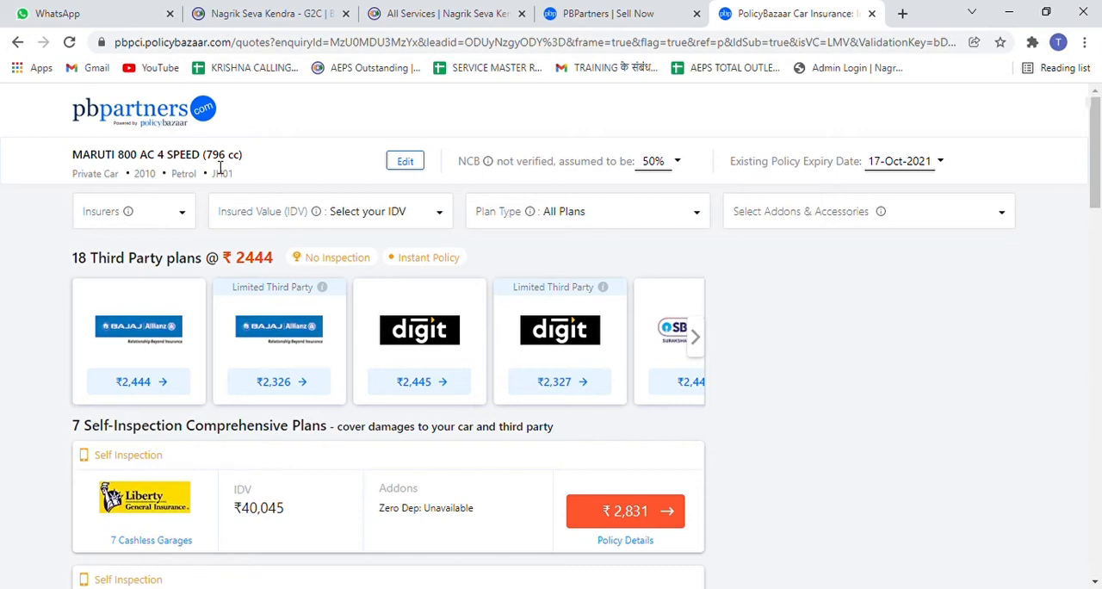
# Step: Edit the car details to set the manufacturing month to Sep 2010 and update the quotes
pyautogui.click(412, 163)
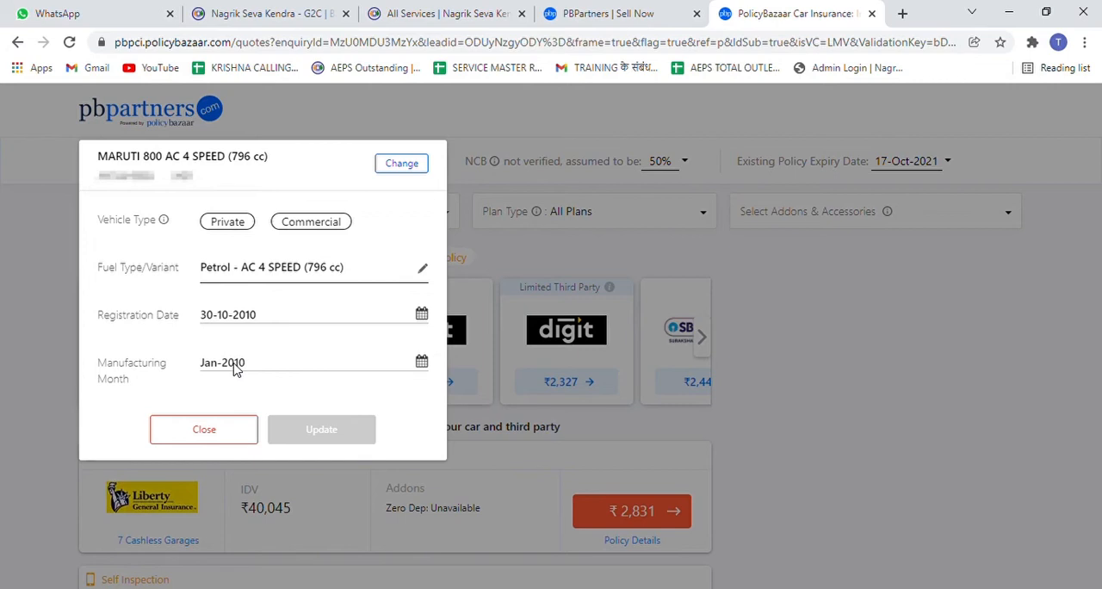
pyautogui.click(421, 361)
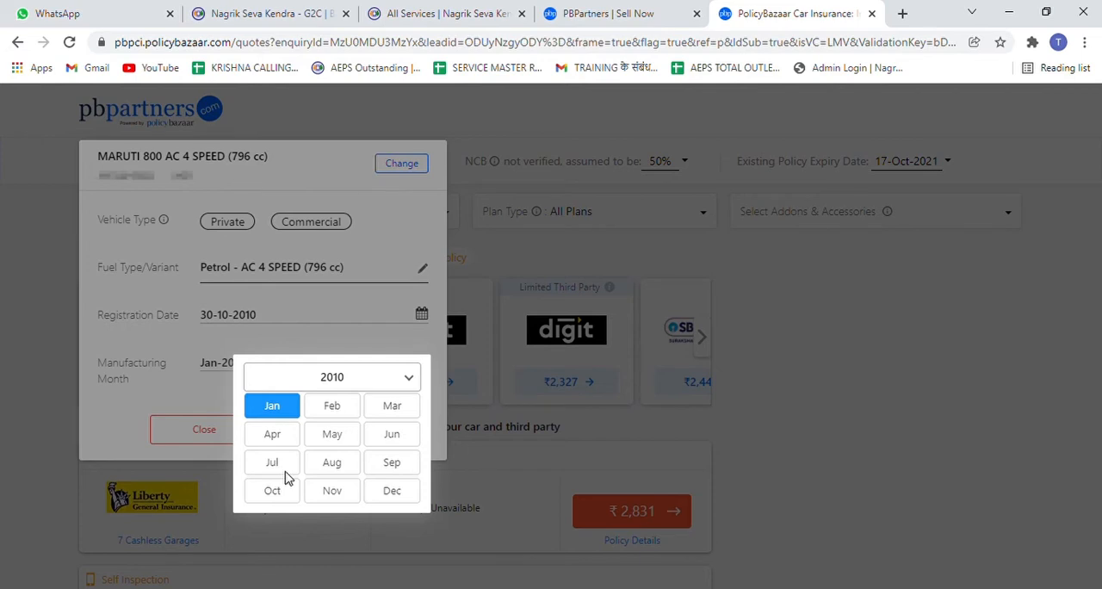
pyautogui.click(391, 463)
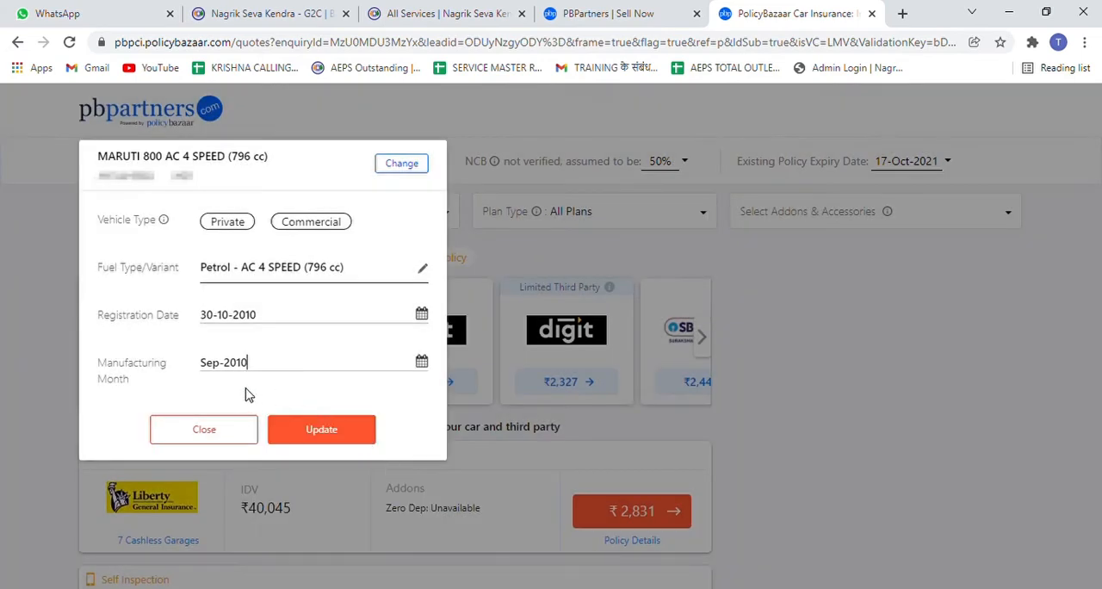
pyautogui.click(321, 430)
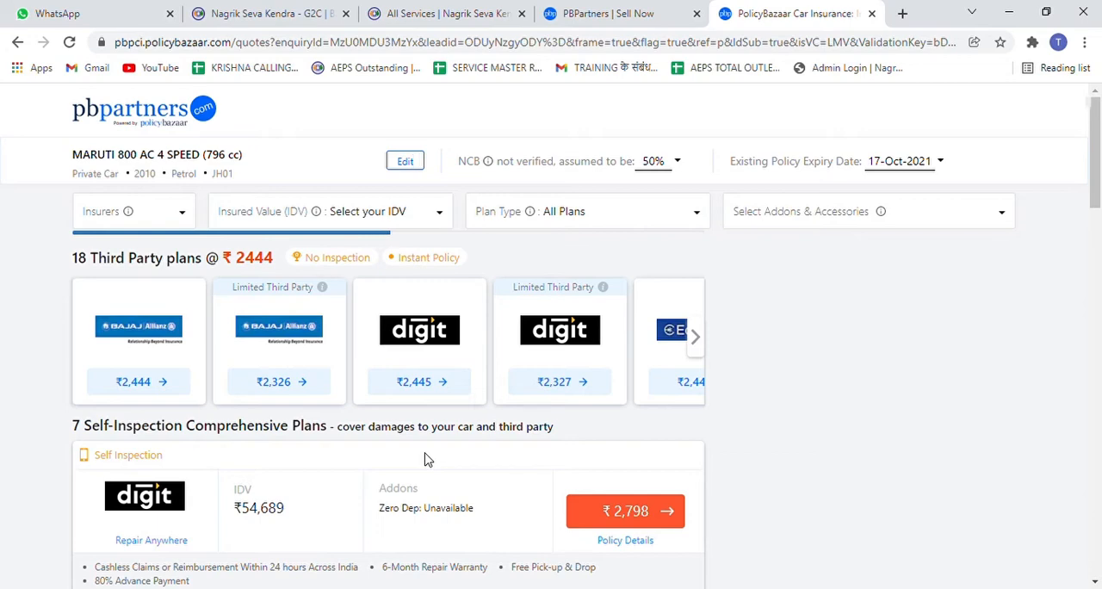
# Step: Review the insurers, IDVs, addons and premiums across the comprehensive and commercial plans
pyautogui.scroll(-6, 422, 481)
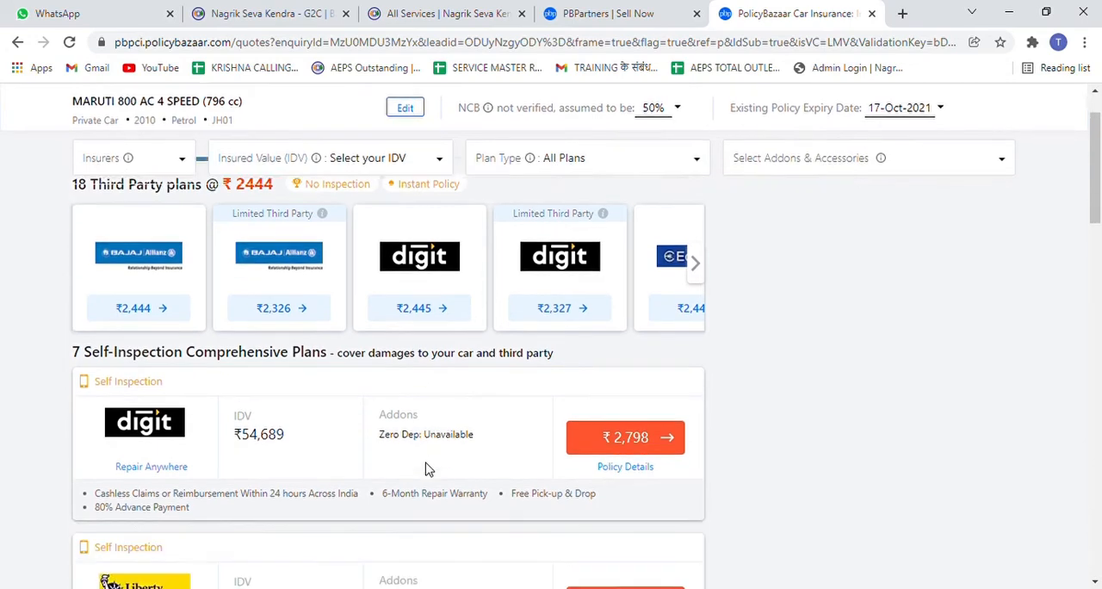
pyautogui.scroll(-6, 428, 469)
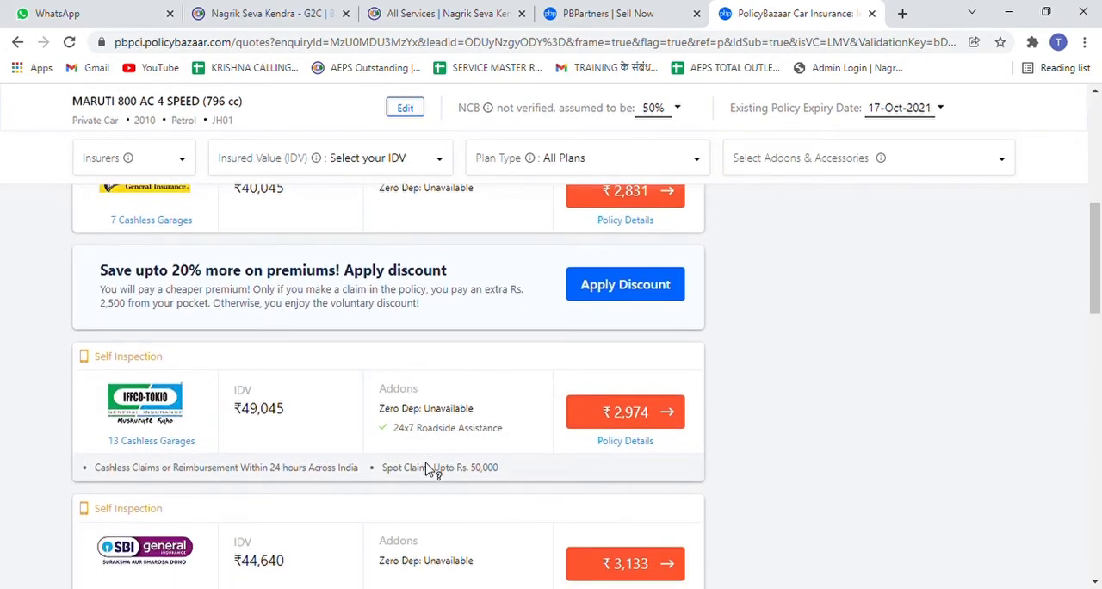
pyautogui.scroll(-3, 428, 470)
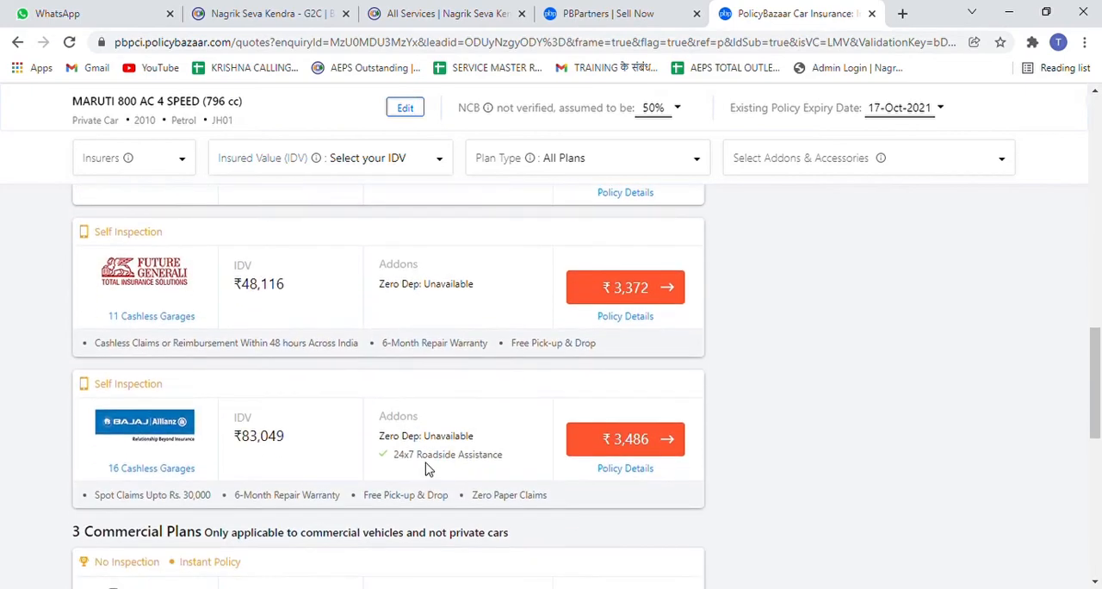
pyautogui.scroll(-4, 428, 470)
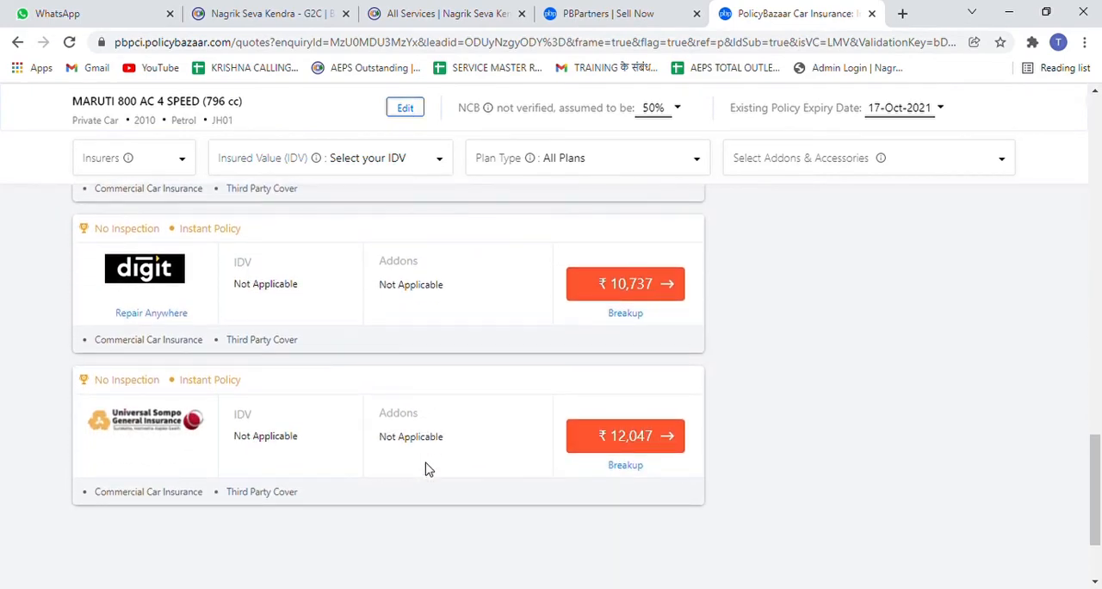
pyautogui.scroll(3, 428, 469)
pyautogui.scroll(10, 428, 469)
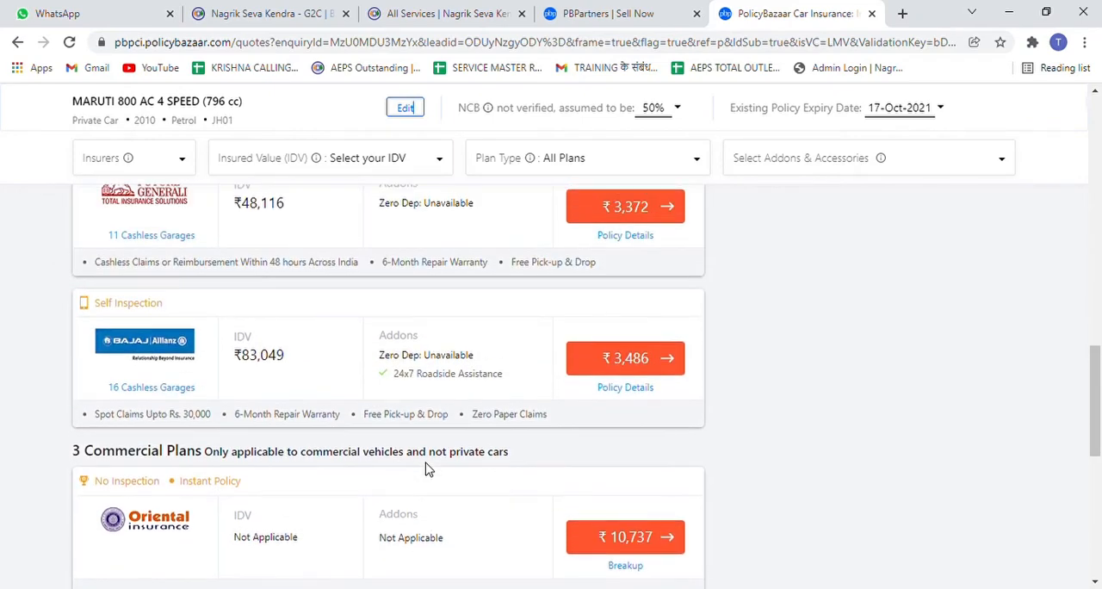
pyautogui.scroll(4, 428, 469)
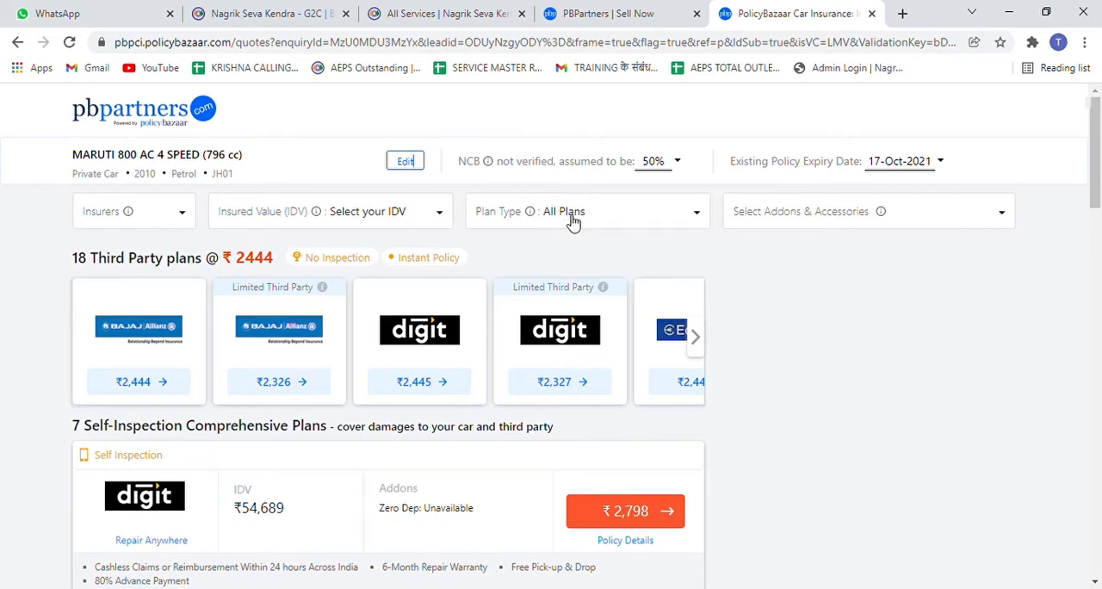
# Step: Filter the quotes to Third Party plans and check the No Claim Bonus options without changing them
pyautogui.click(635, 223)
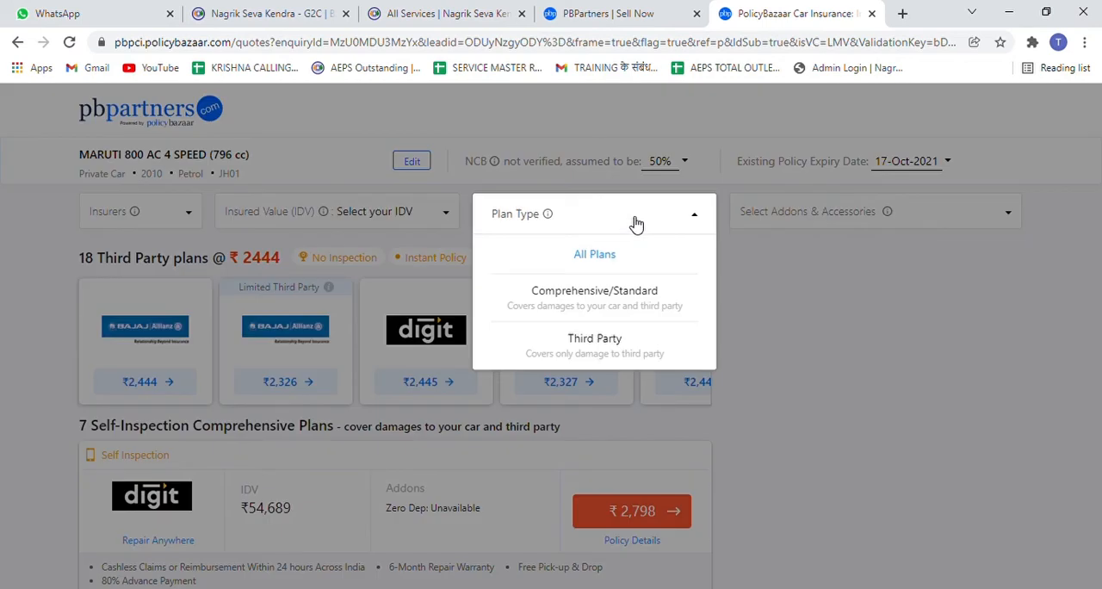
pyautogui.click(601, 345)
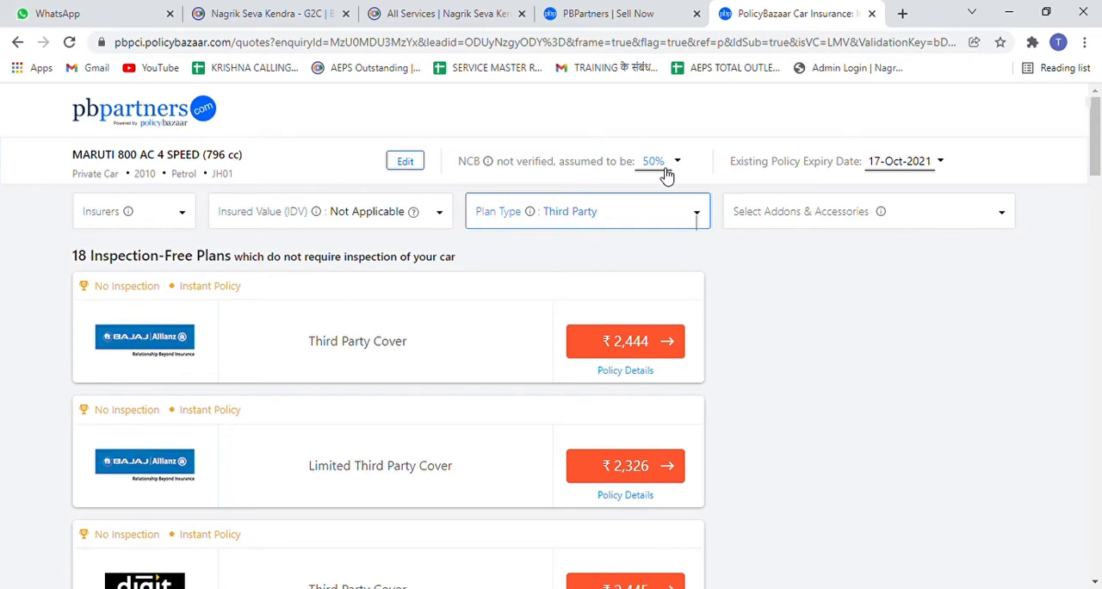
pyautogui.click(678, 166)
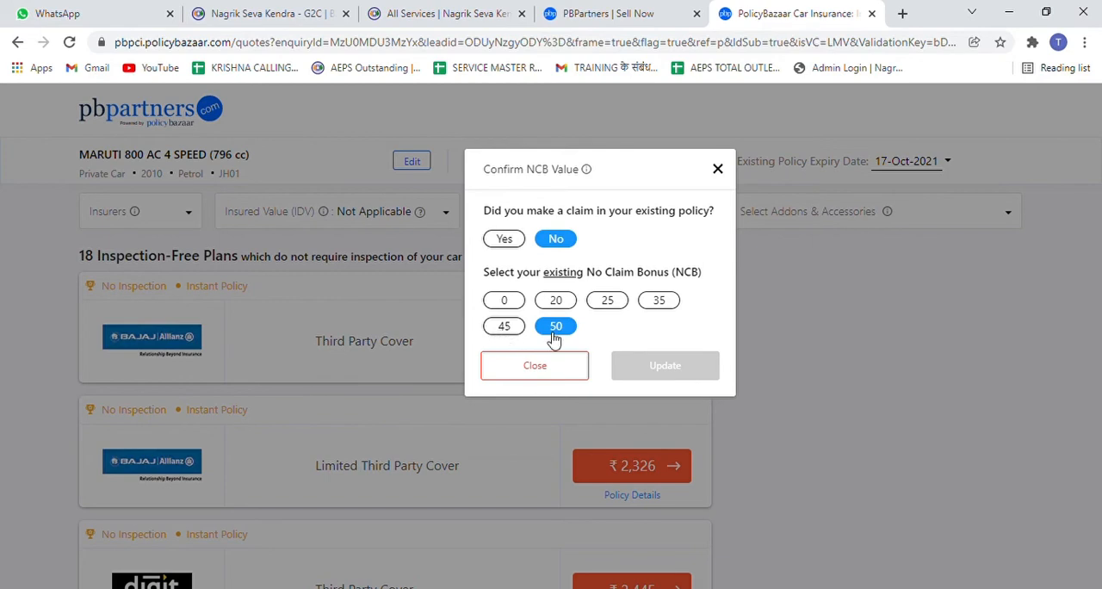
pyautogui.click(718, 170)
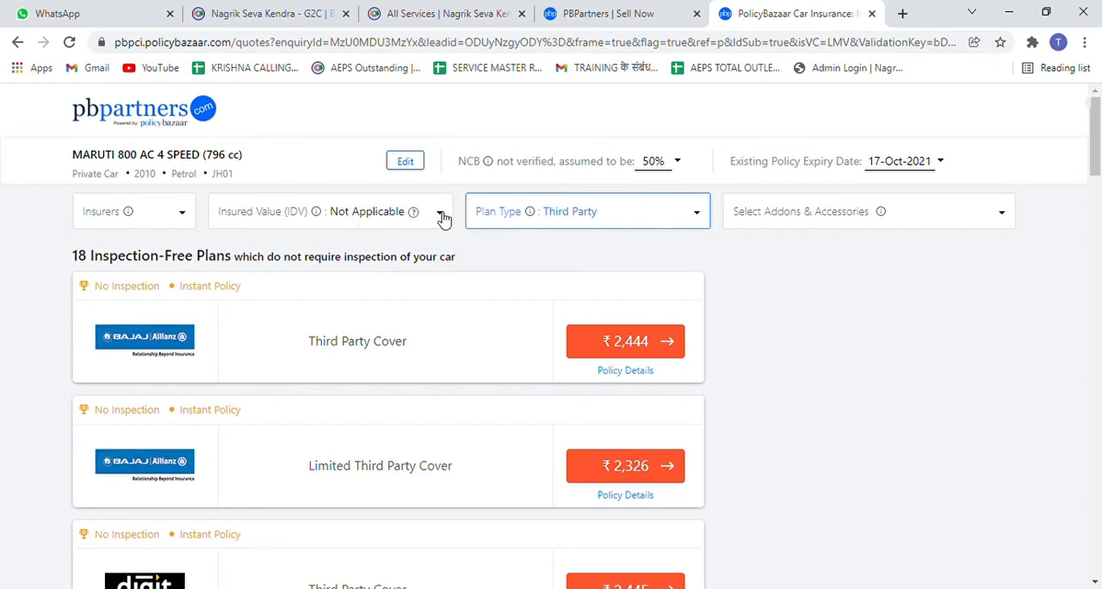
# Step: Set the plan type to Comprehensive/Standard and look over the listed plans
pyautogui.click(609, 223)
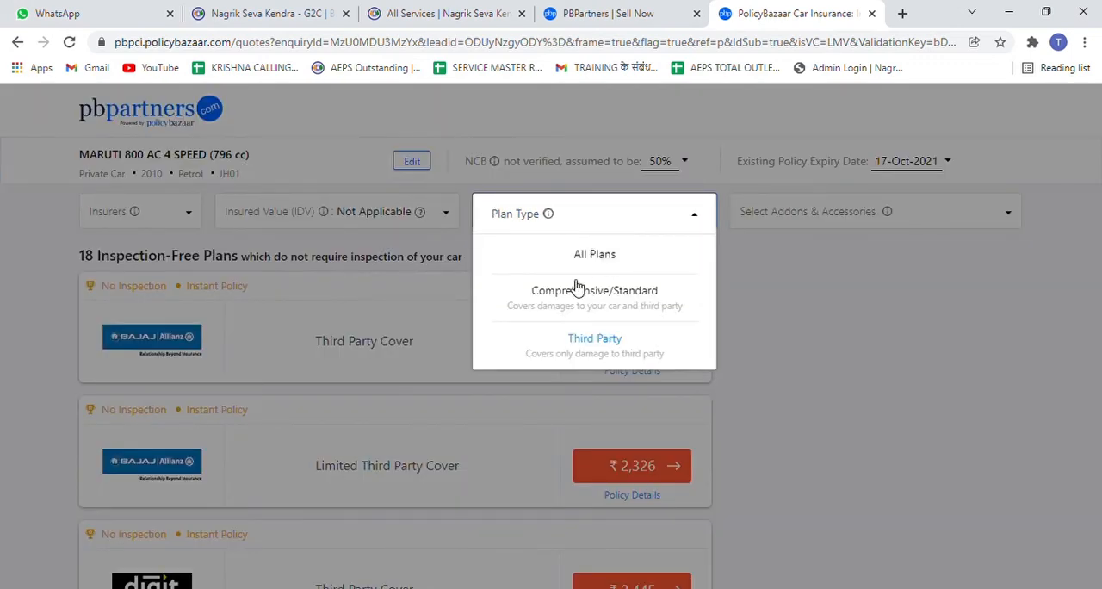
pyautogui.click(417, 245)
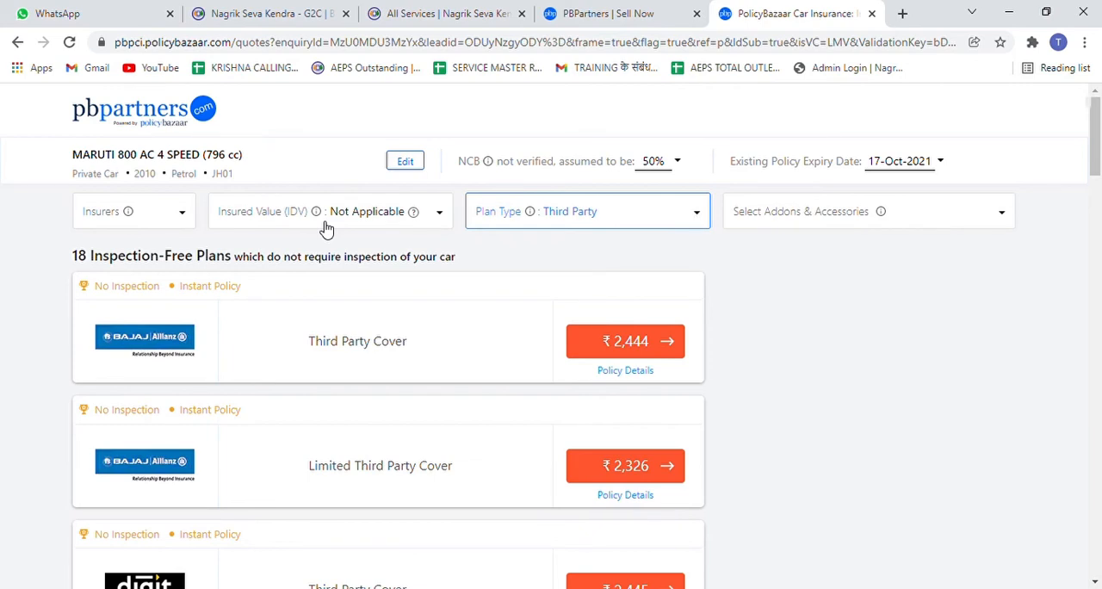
pyautogui.click(469, 214)
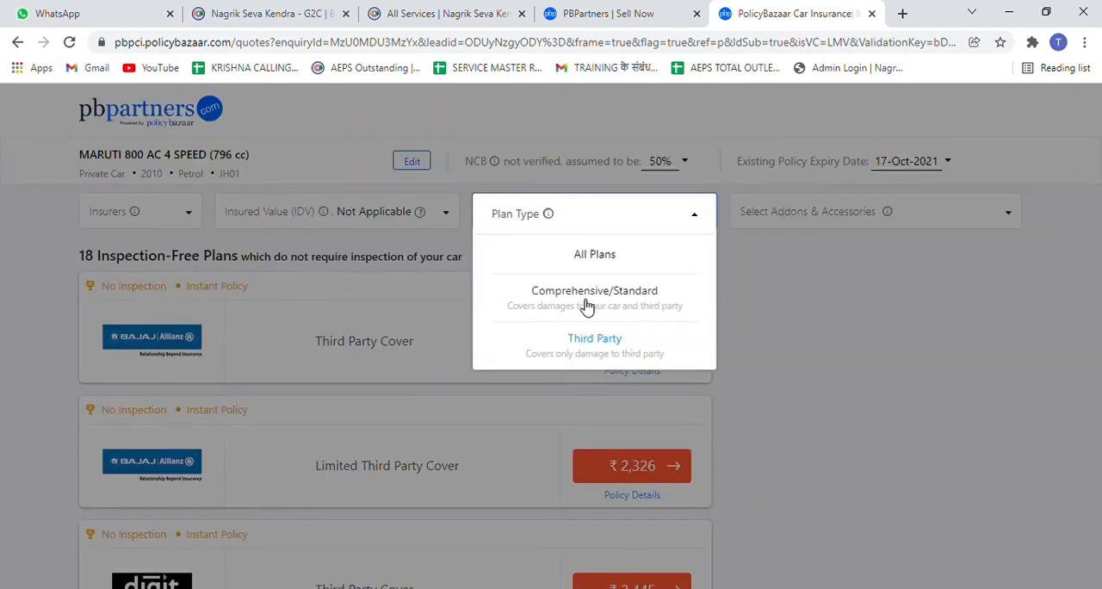
pyautogui.click(587, 292)
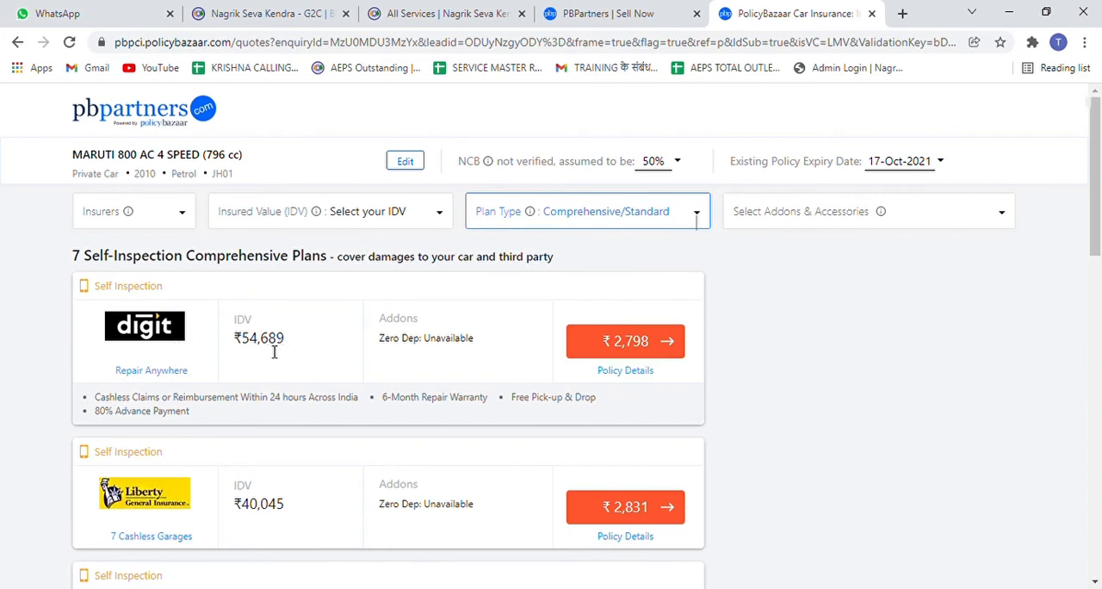
pyautogui.scroll(-2, 327, 392)
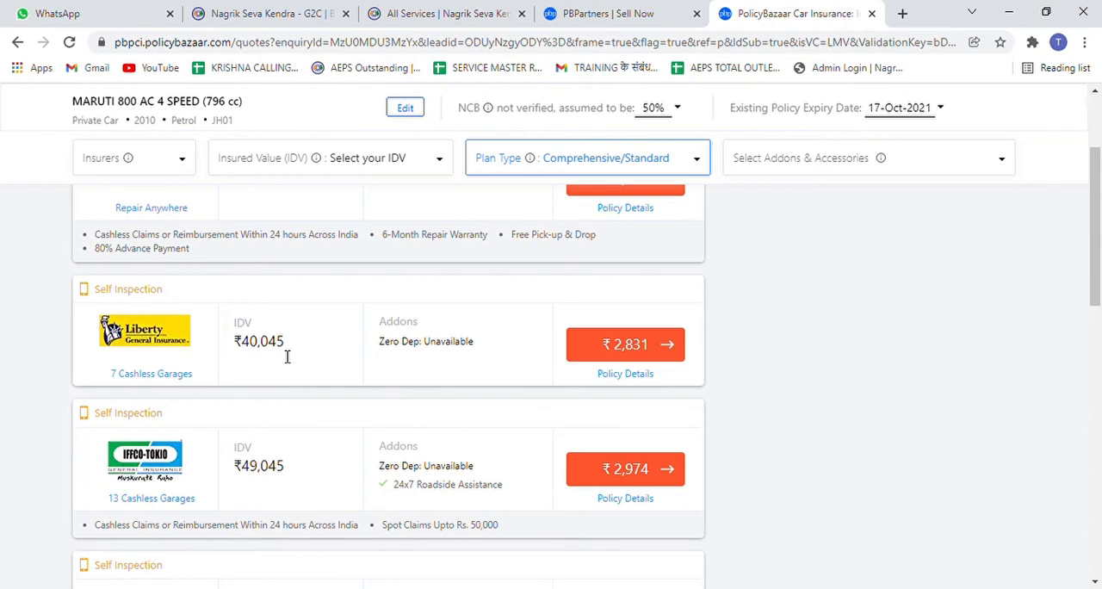
# Step: Set a custom insured value (IDV) of ₹77,254 for the comprehensive plans and update the quotes
pyautogui.scroll(-1, 289, 366)
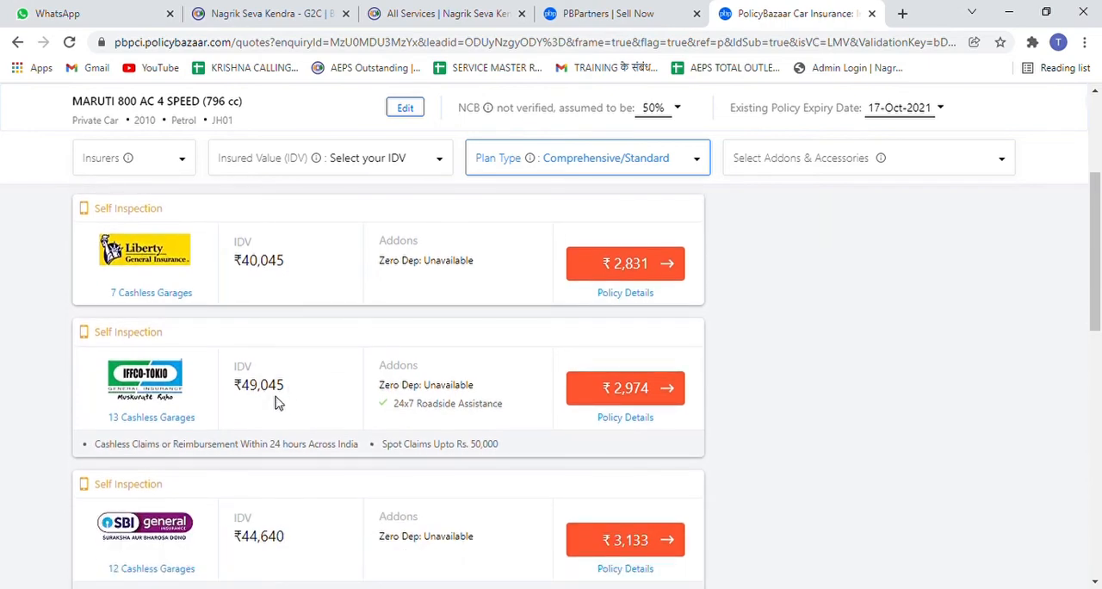
pyautogui.scroll(-2, 286, 544)
pyautogui.scroll(-6, 293, 517)
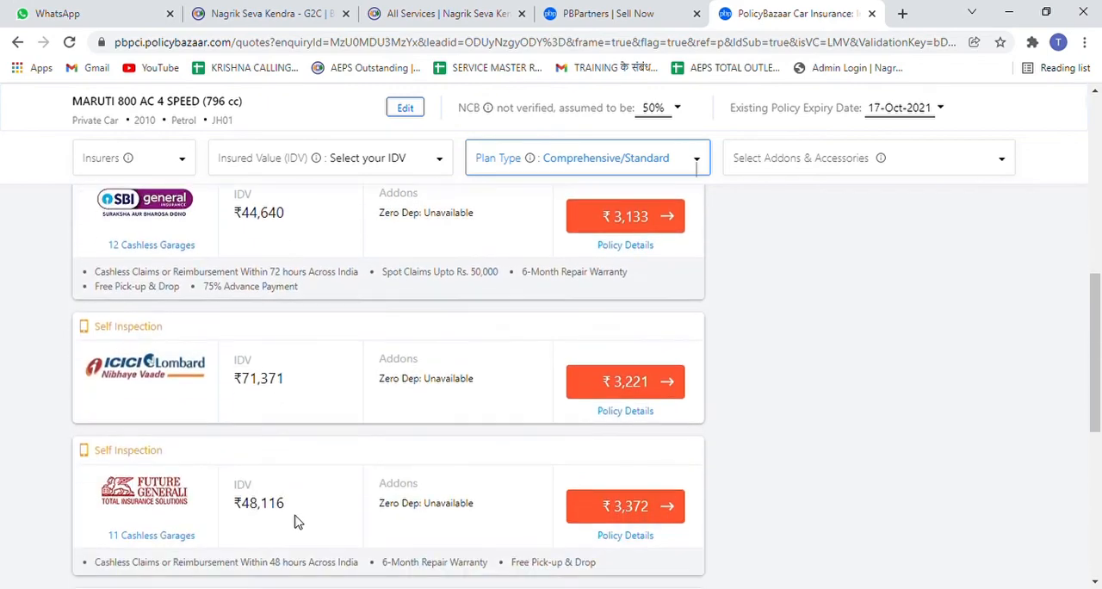
pyautogui.scroll(4, 292, 492)
pyautogui.scroll(8, 295, 457)
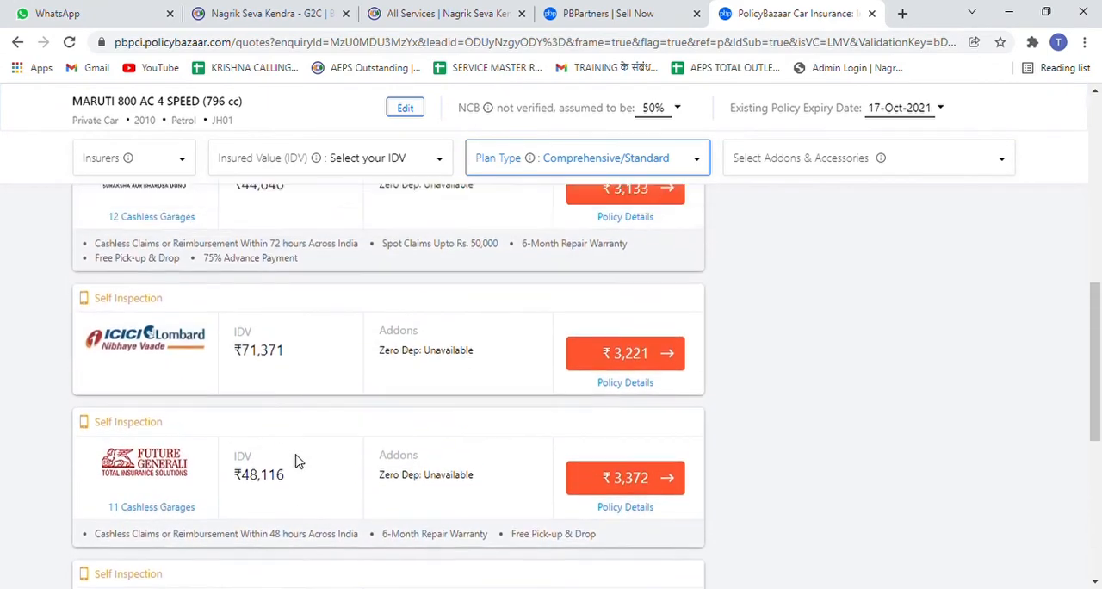
pyautogui.click(302, 224)
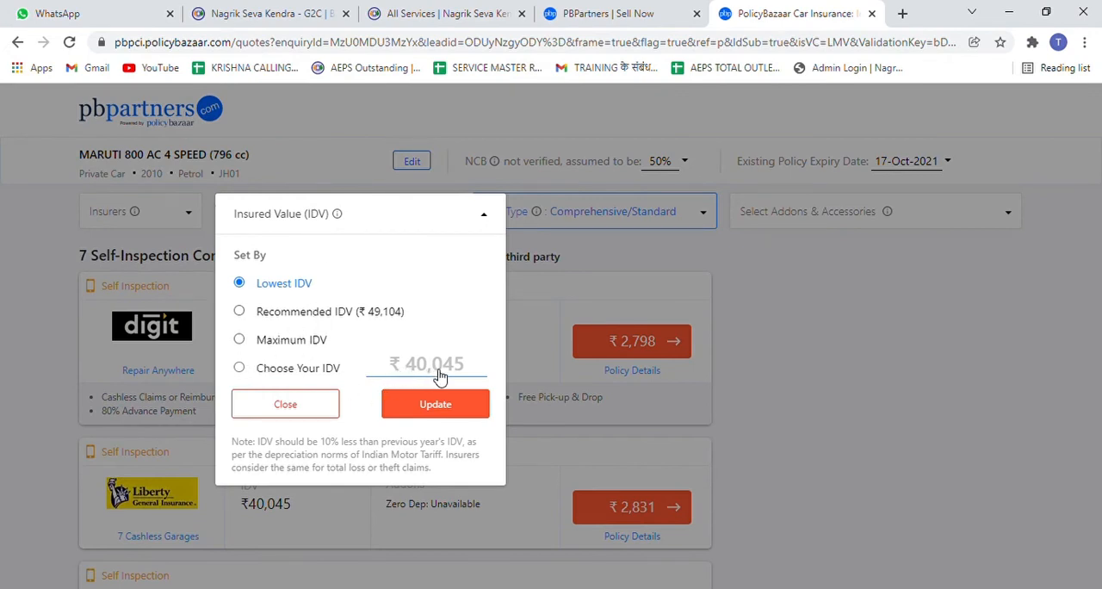
pyautogui.click(284, 343)
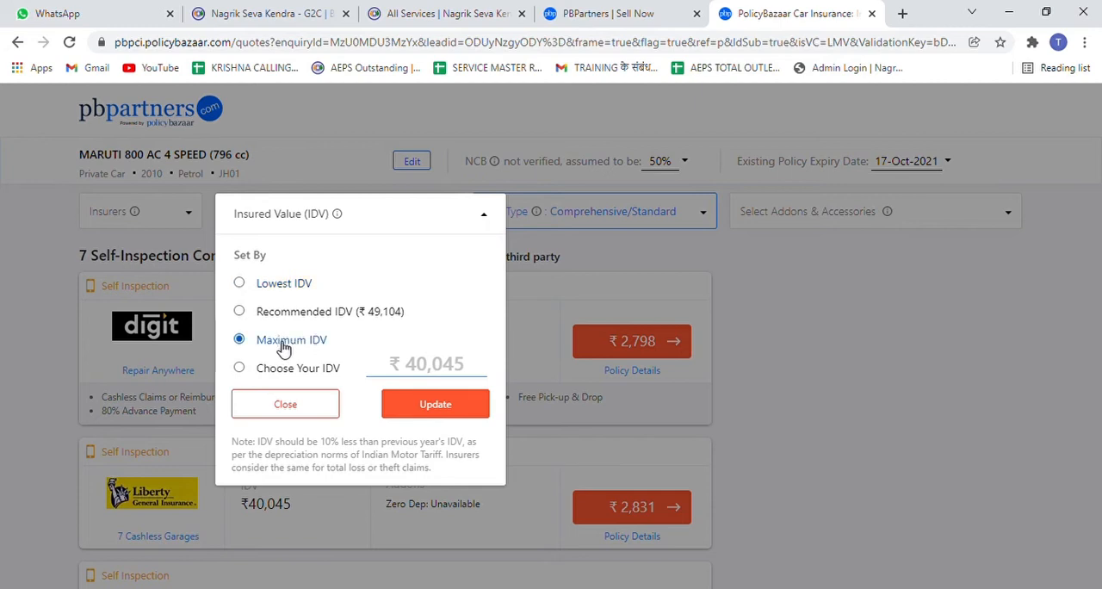
pyautogui.click(414, 366)
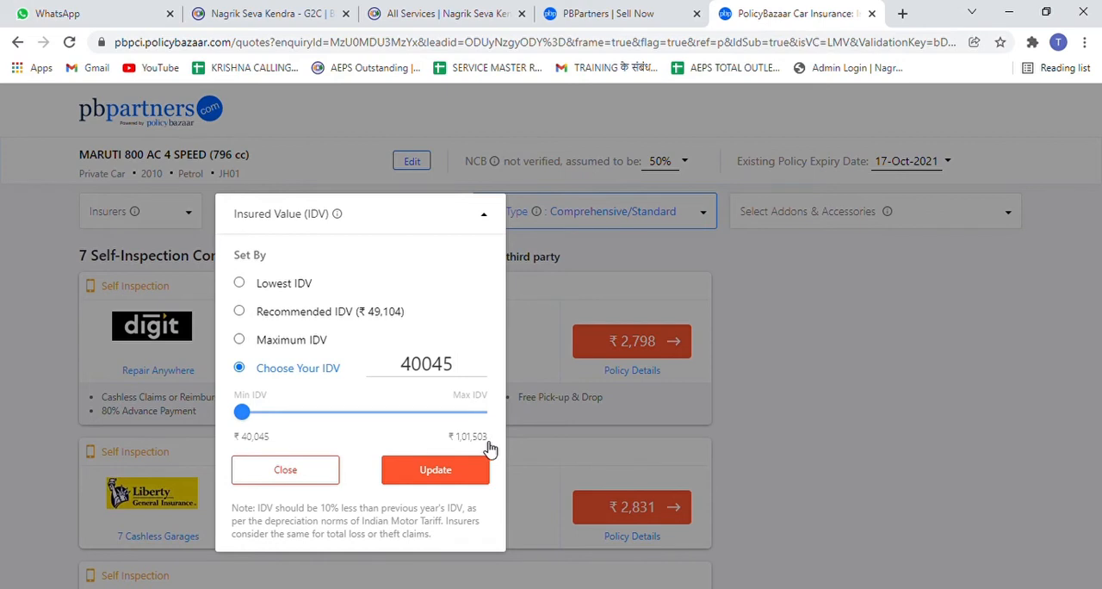
pyautogui.moveTo(243, 413); pyautogui.dragTo(392, 417)
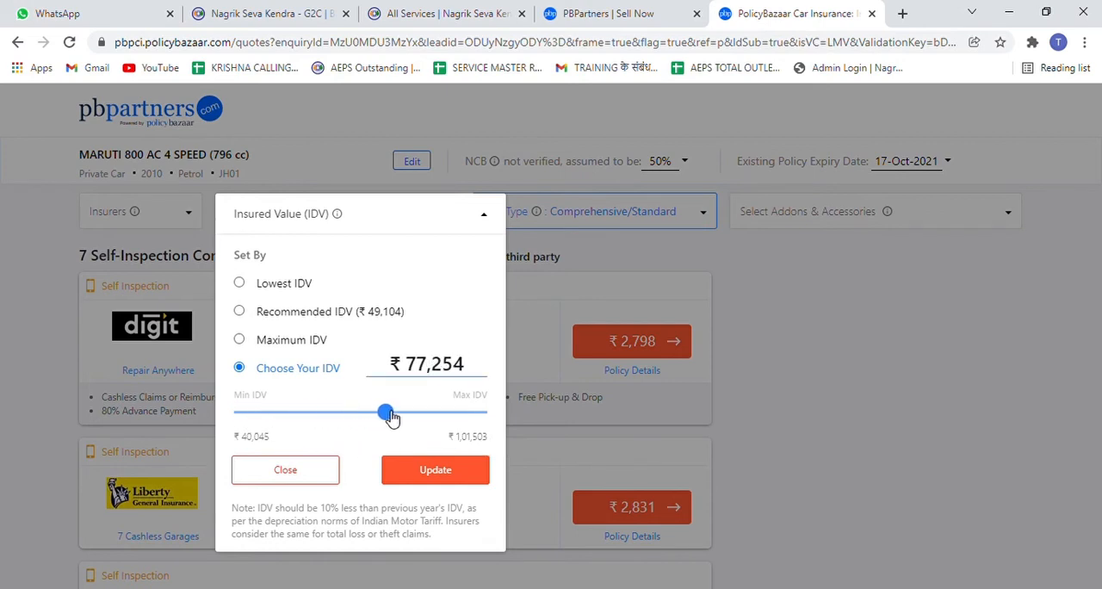
pyautogui.click(438, 471)
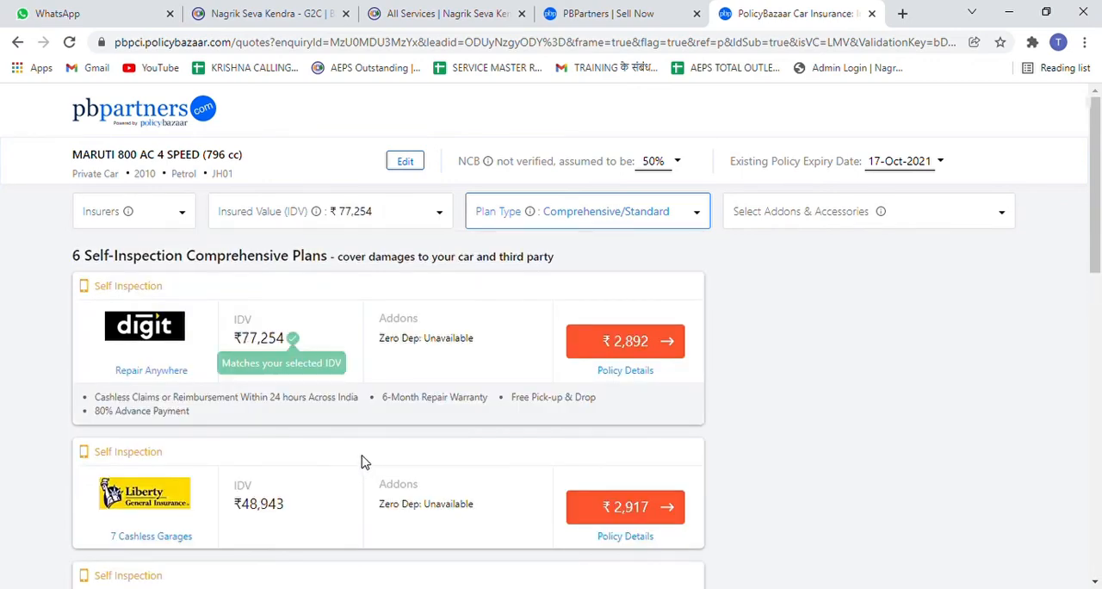
# Step: Review the insurers, IDVs, addons and premiums of the comprehensive plans quoted for the ₹77,254 insured value
pyautogui.scroll(-3, 310, 446)
pyautogui.scroll(-5, 314, 446)
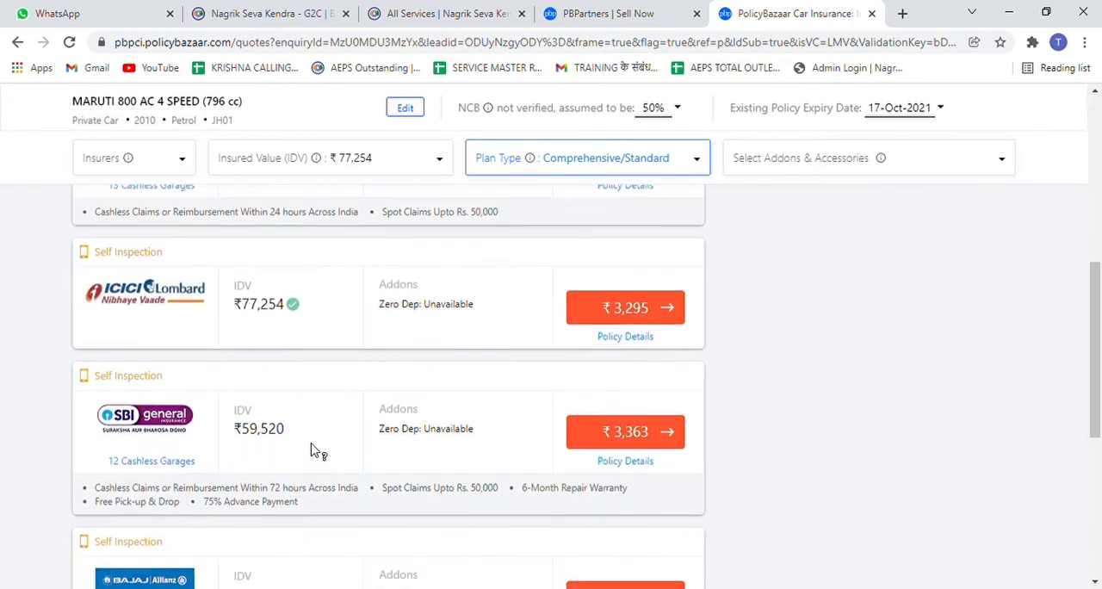
pyautogui.scroll(-2, 312, 449)
pyautogui.scroll(4, 314, 449)
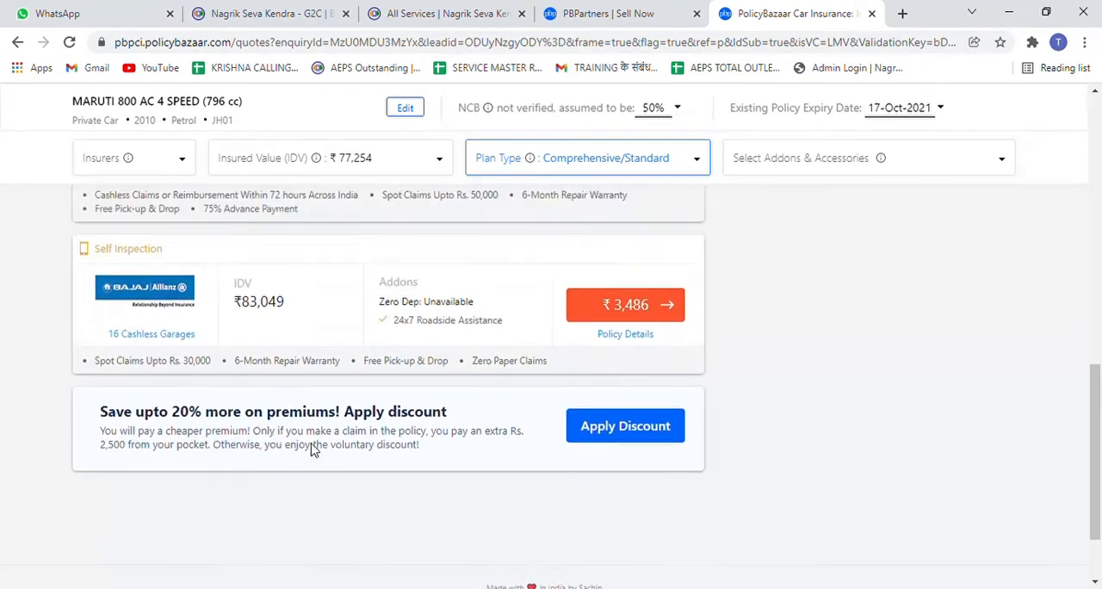
pyautogui.scroll(4, 313, 448)
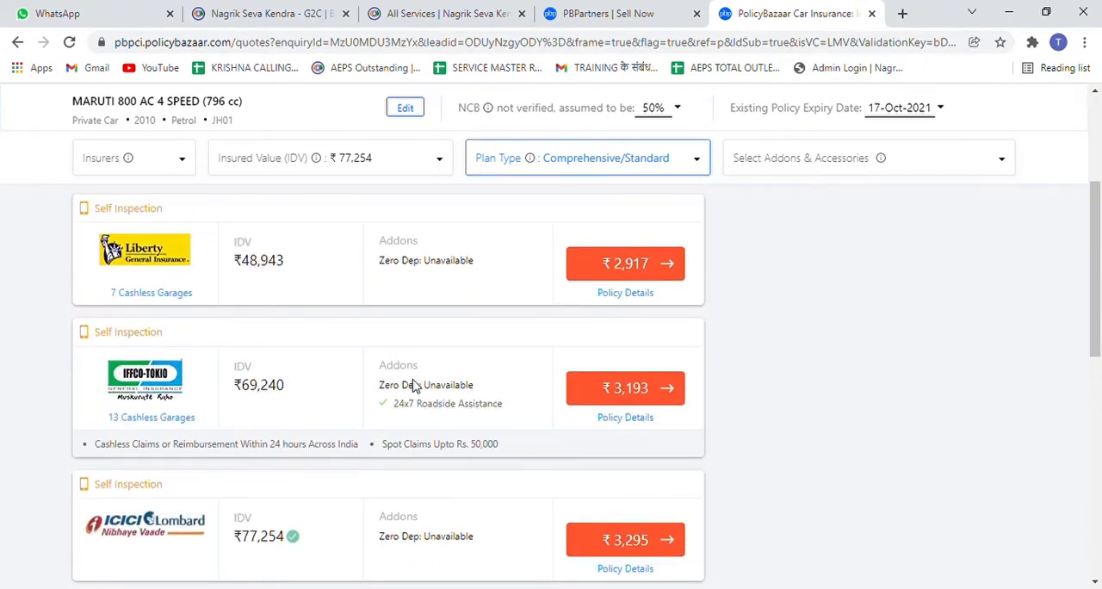
pyautogui.scroll(3, 639, 284)
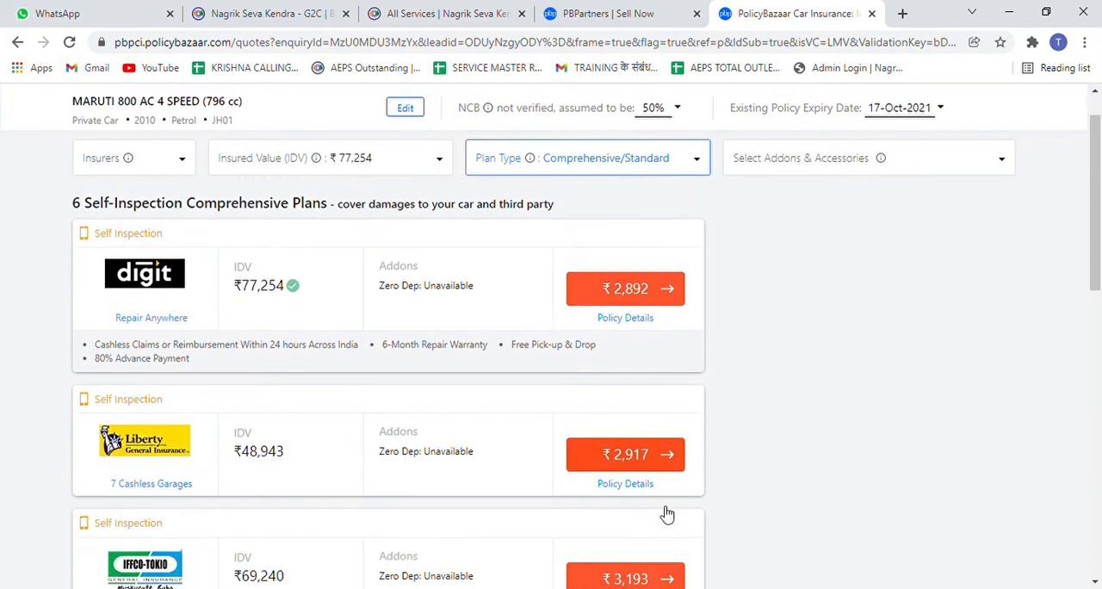
pyautogui.scroll(-6, 664, 512)
pyautogui.scroll(-3, 664, 512)
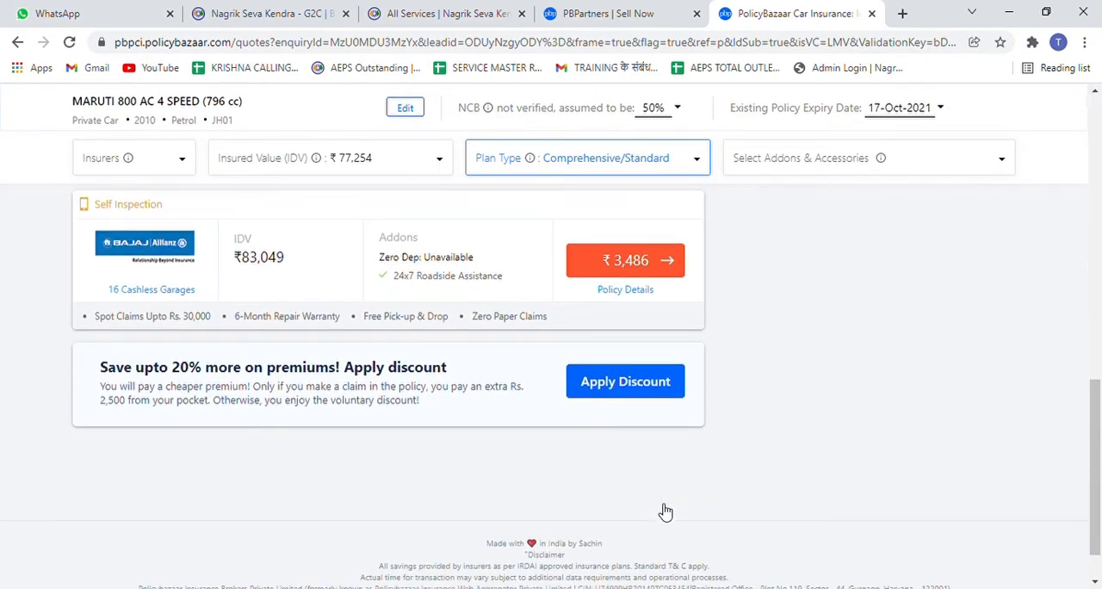
pyautogui.scroll(5, 659, 476)
pyautogui.scroll(3, 634, 286)
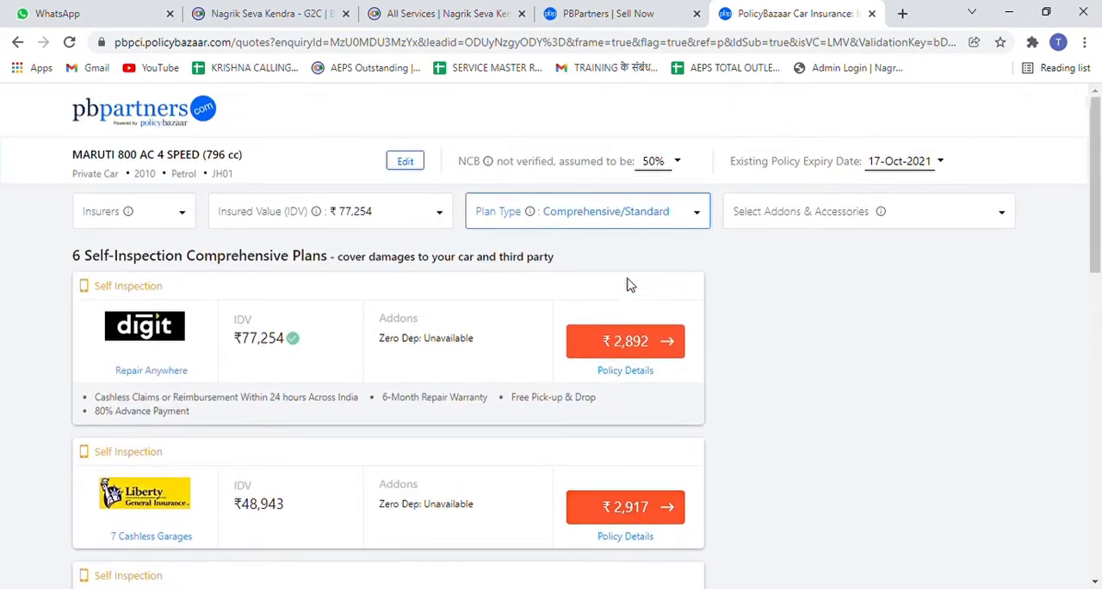
# Step: Filter the quotes to Third Party plans and choose Digit's Third Party Cover at ₹2,445
pyautogui.click(619, 220)
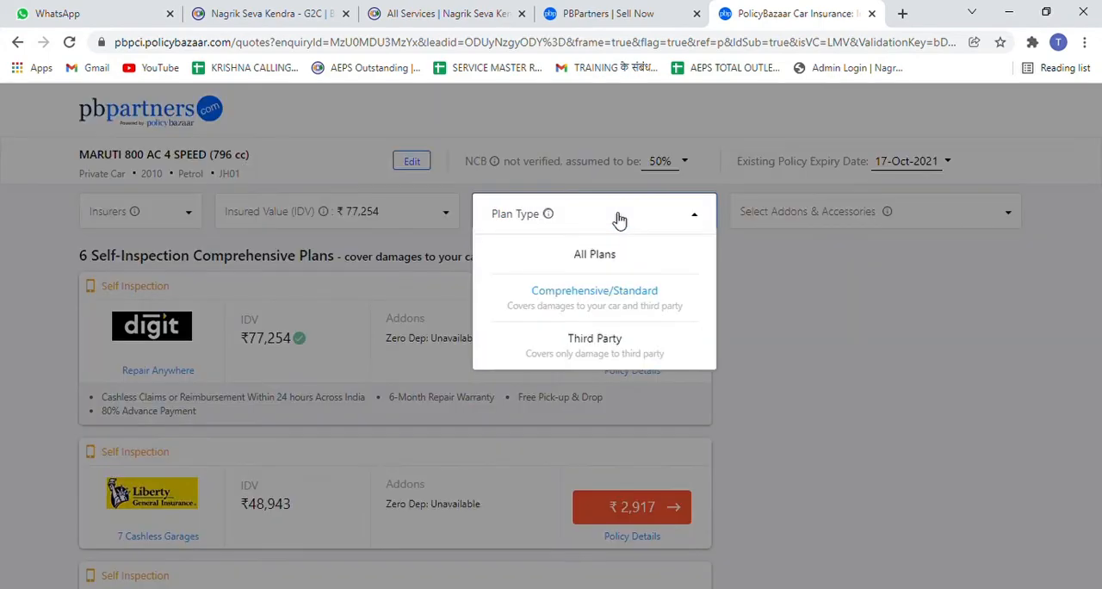
pyautogui.click(601, 345)
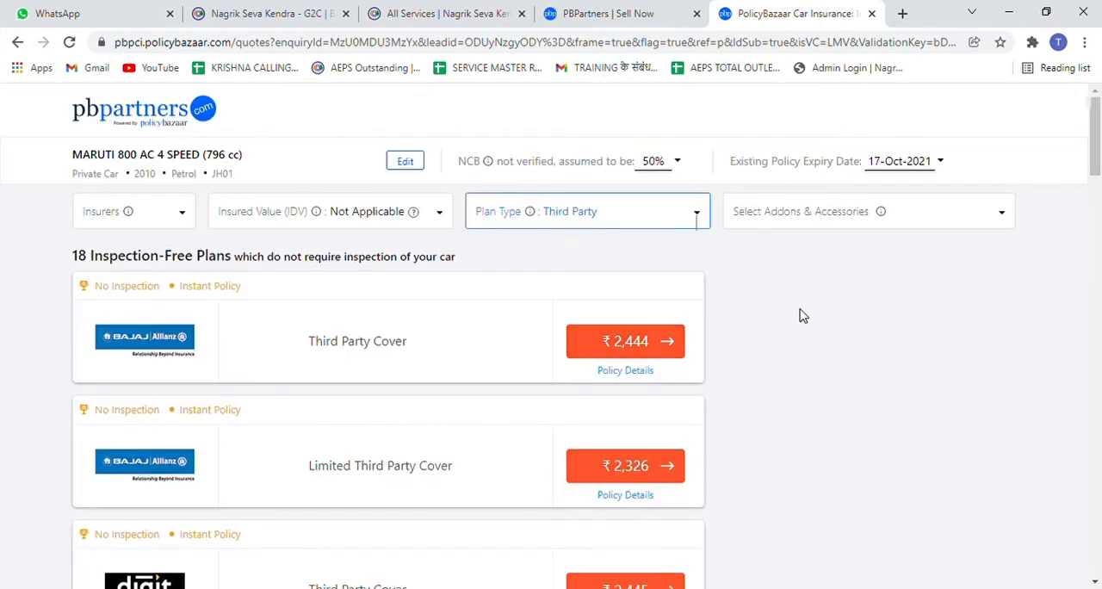
pyautogui.scroll(-2, 319, 397)
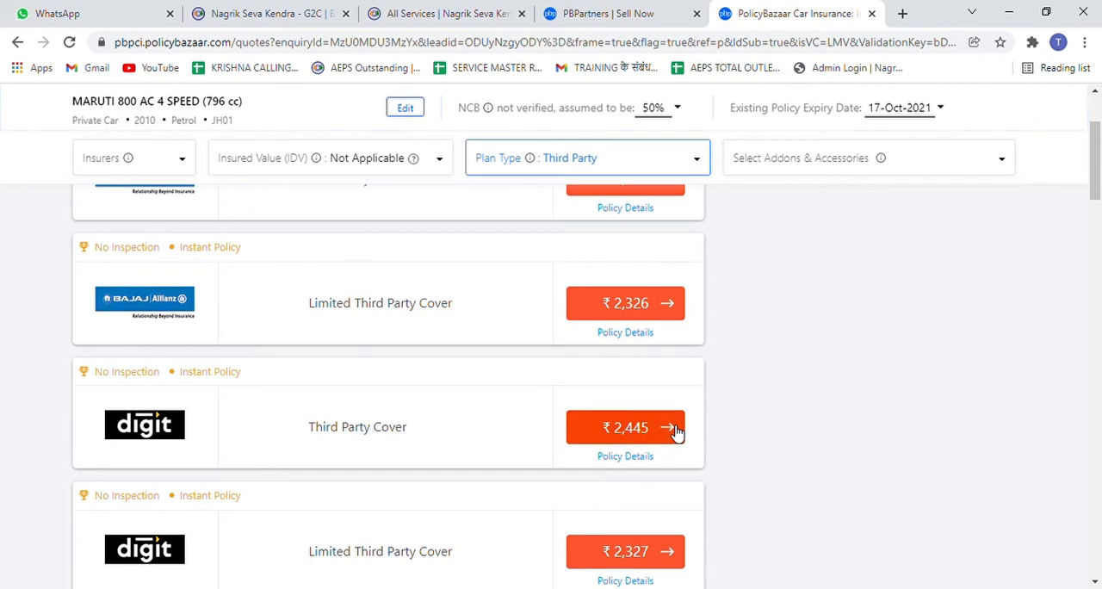
pyautogui.click(634, 441)
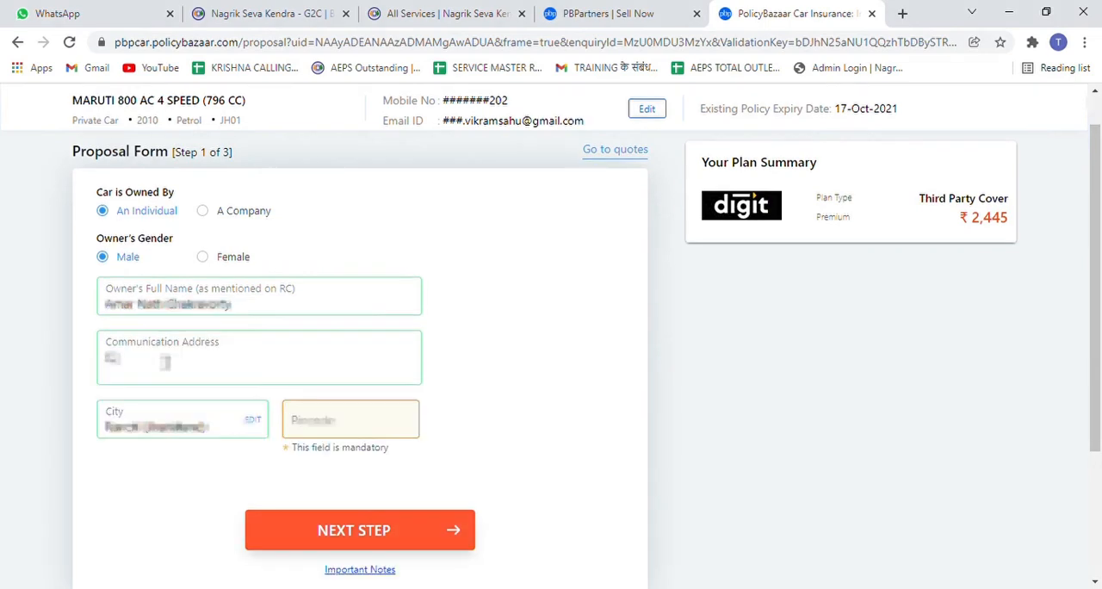
# Step: Fill in the owner's full name, communication address and pincode in the proposal form and continue to step 2
pyautogui.press('BackSpace')
pyautogui.write('/O')
pyautogui.write('har')
pyautogui.write('ary')
pyautogui.click(349, 428)
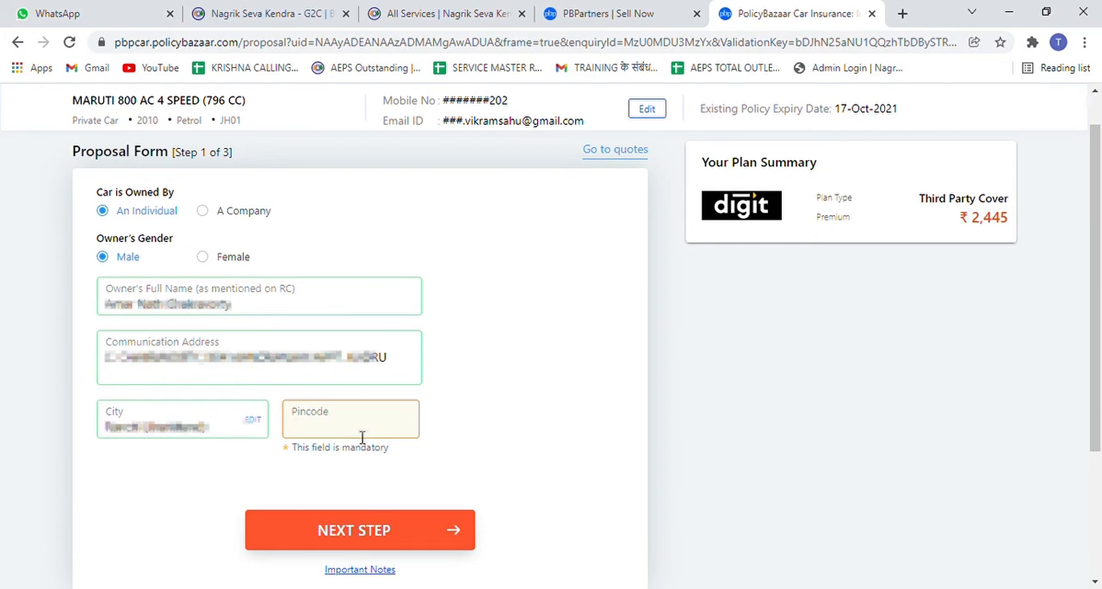
pyautogui.write('834002')
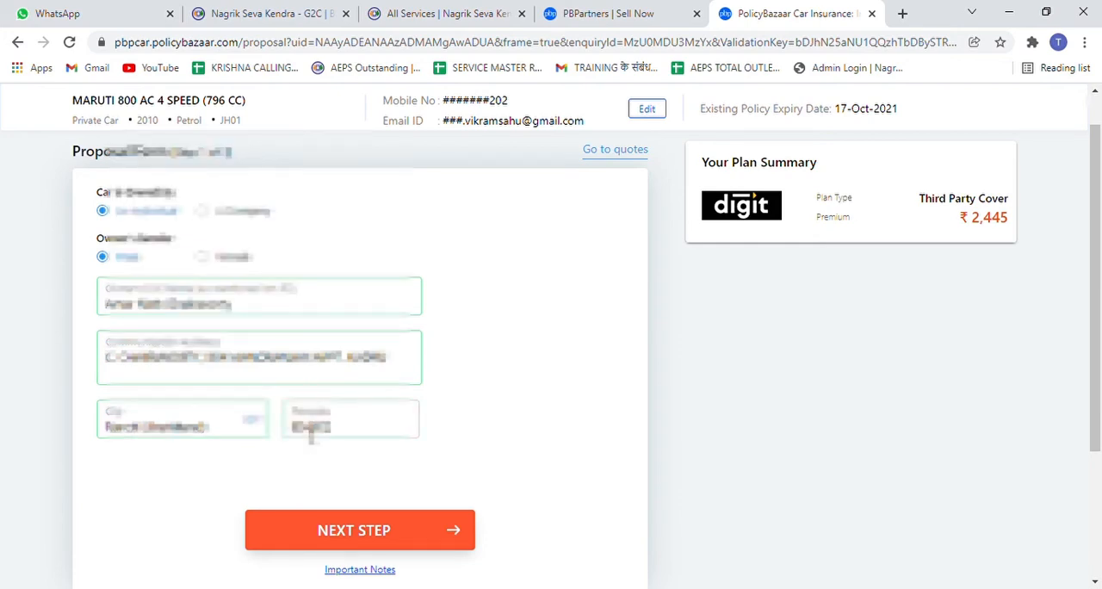
pyautogui.scroll(-2, 336, 500)
pyautogui.scroll(3, 405, 423)
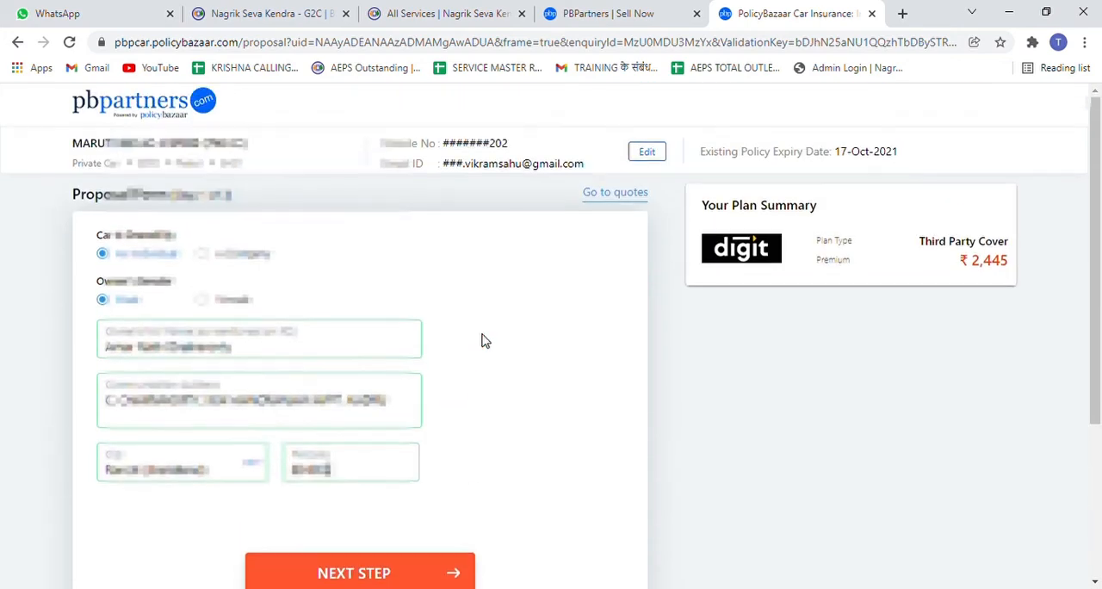
pyautogui.scroll(-3, 457, 482)
pyautogui.click(398, 427)
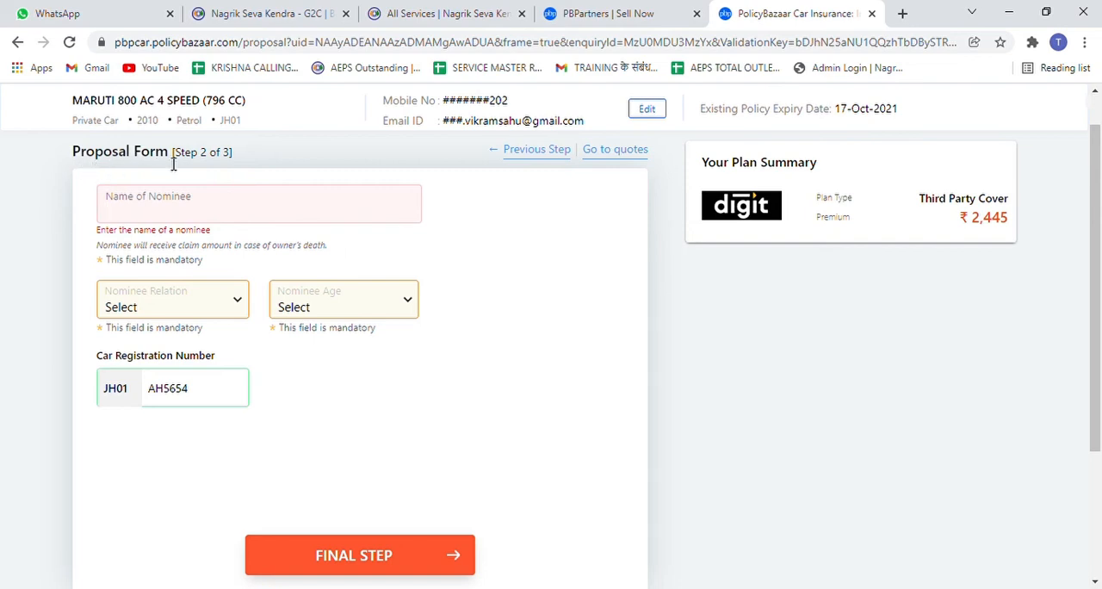
# Step: Enter the nominee's name with relation Husband/Wife and age 70, check the car registration number, and continue to the final proposal step
pyautogui.click(118, 211)
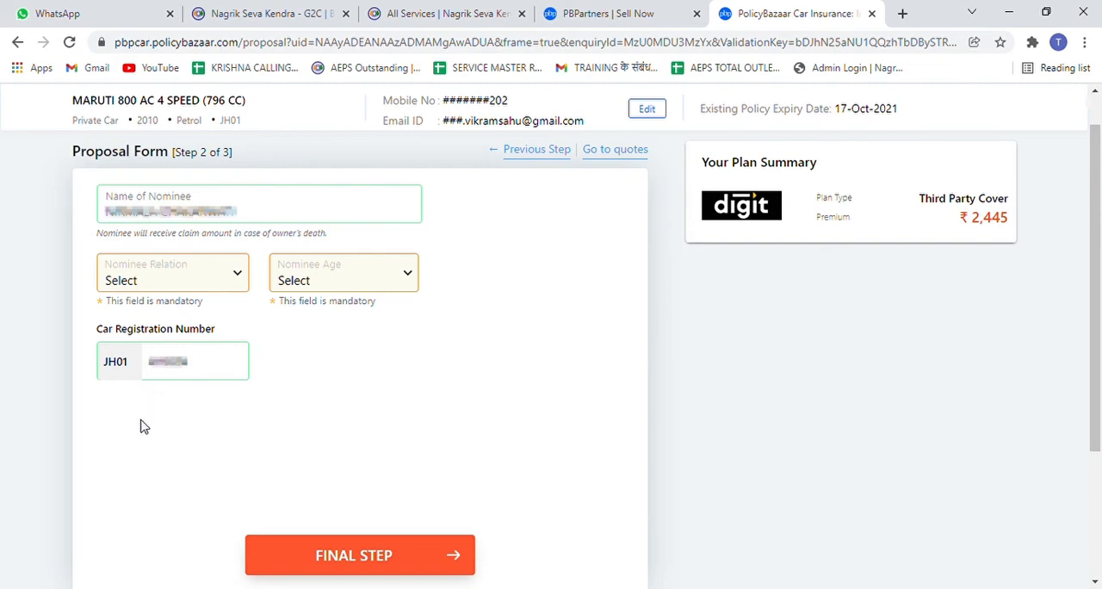
pyautogui.click(162, 324)
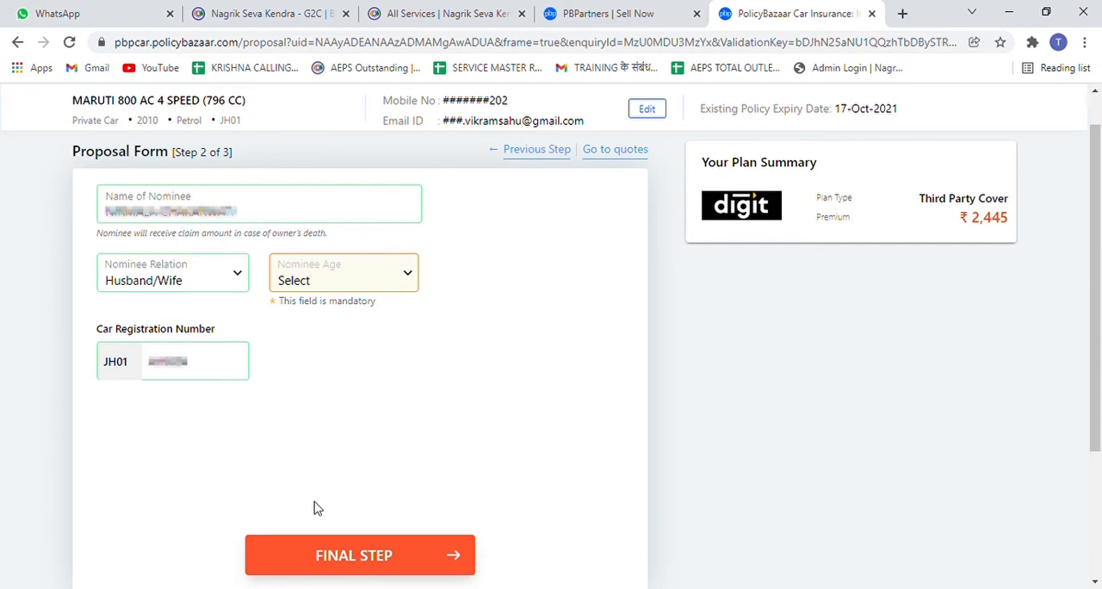
pyautogui.click(302, 577)
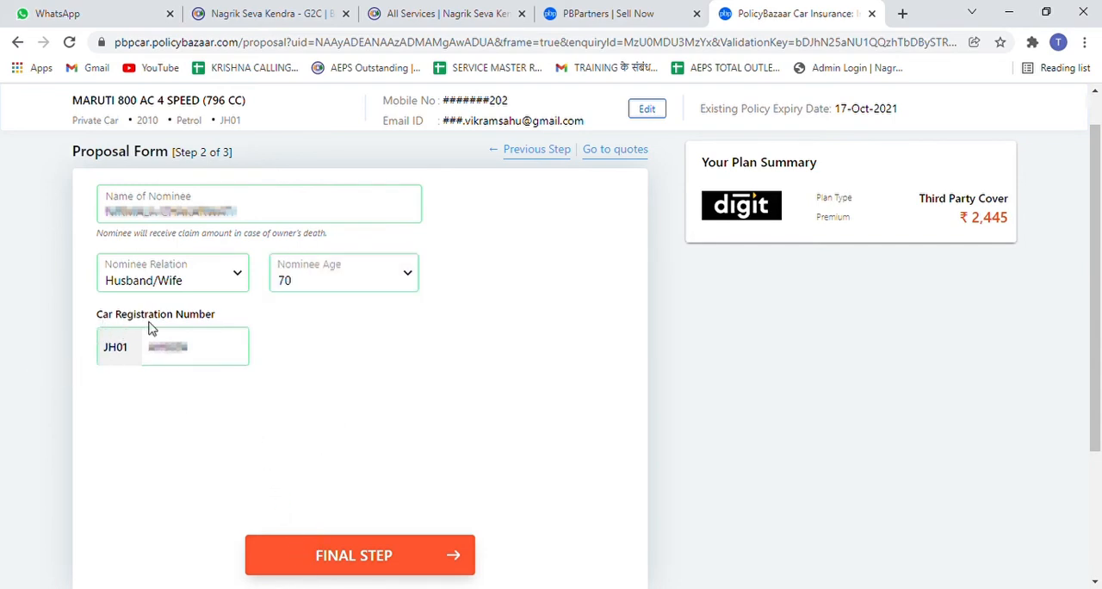
pyautogui.click(206, 358)
pyautogui.scroll(-3, 206, 357)
pyautogui.click(396, 362)
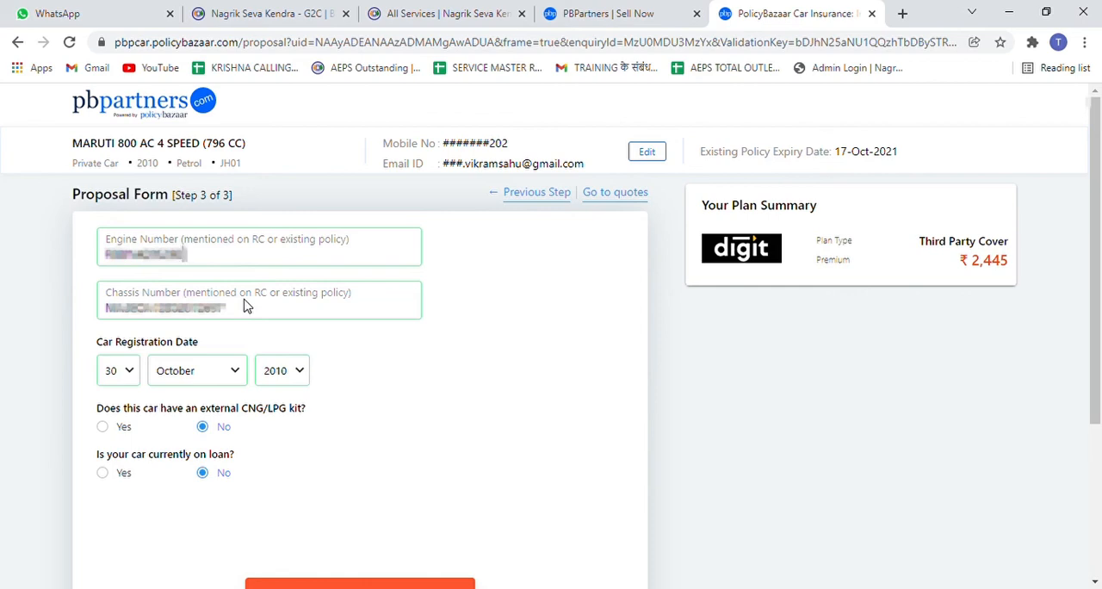
# Step: Mark the car as currently on loan to check the loan company and city fields, and set the answer back to No
pyautogui.scroll(-1, 244, 306)
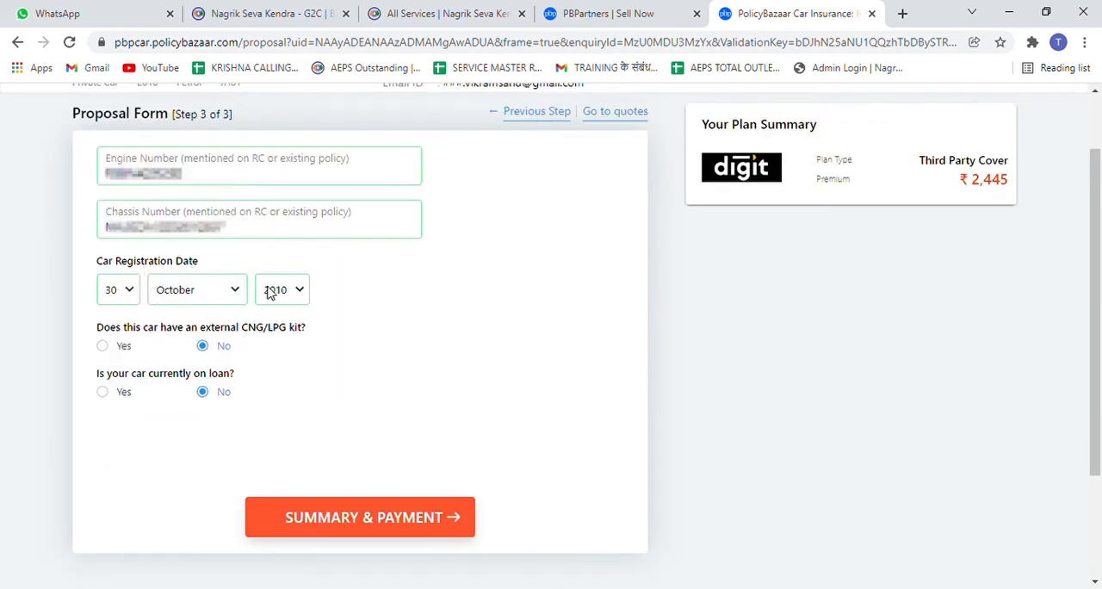
pyautogui.scroll(-1, 121, 277)
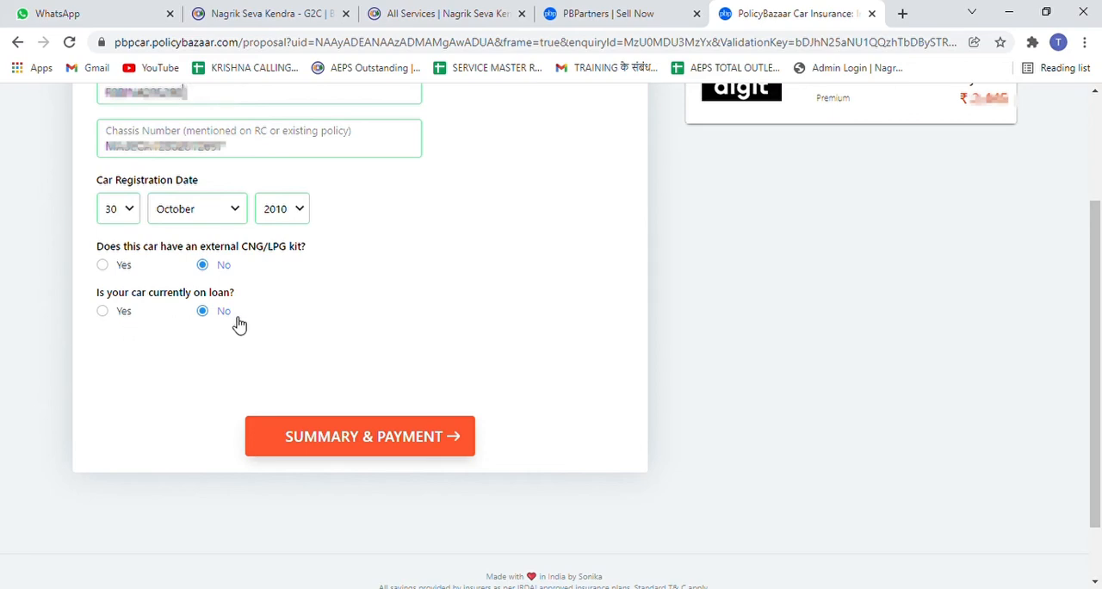
pyautogui.click(112, 311)
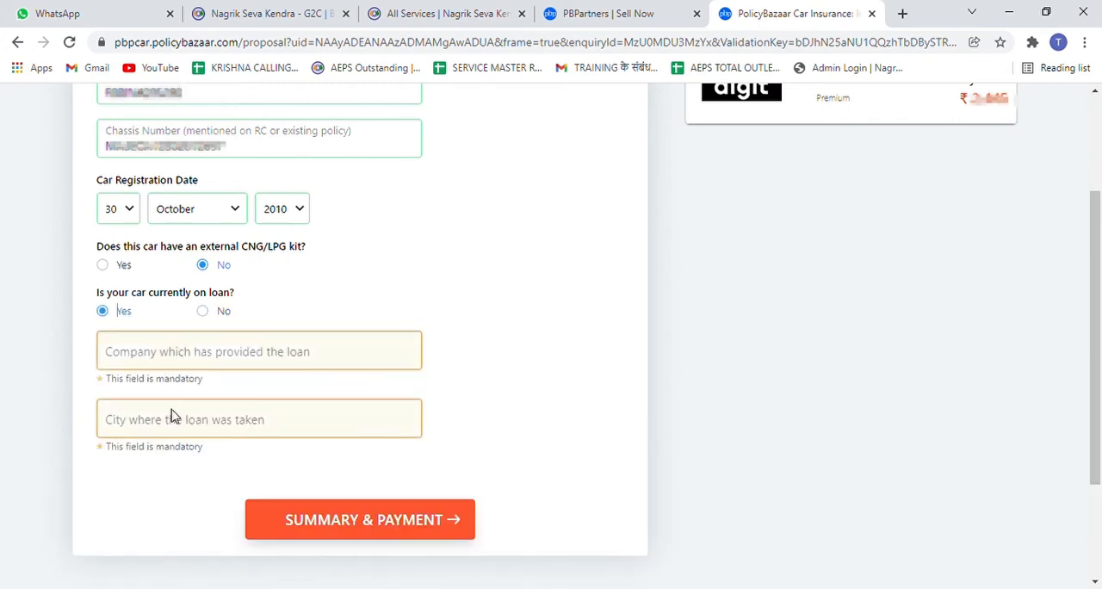
pyautogui.click(216, 358)
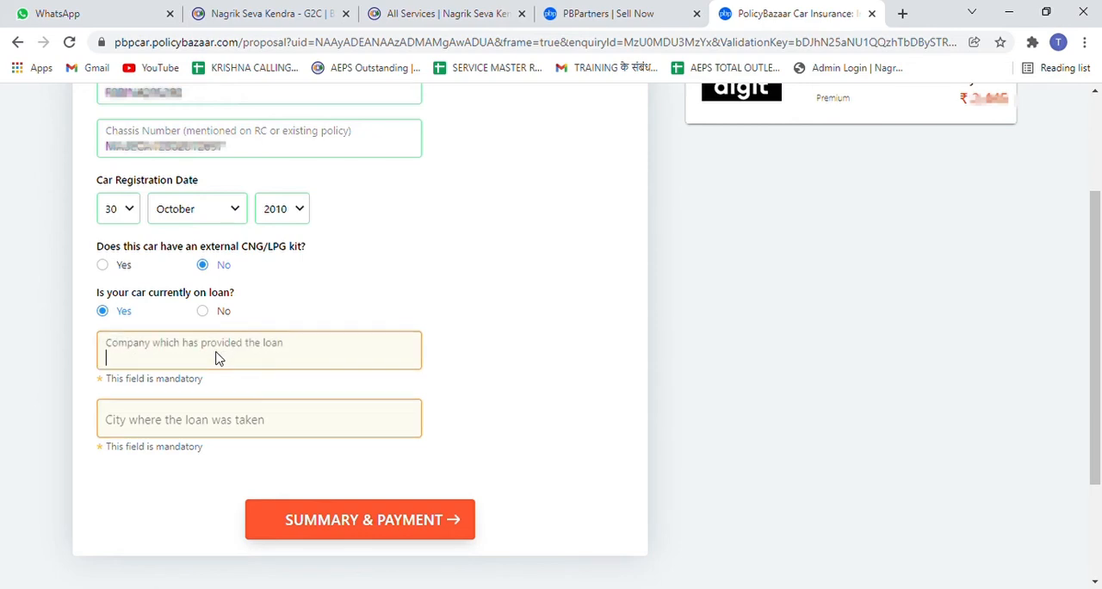
pyautogui.click(200, 430)
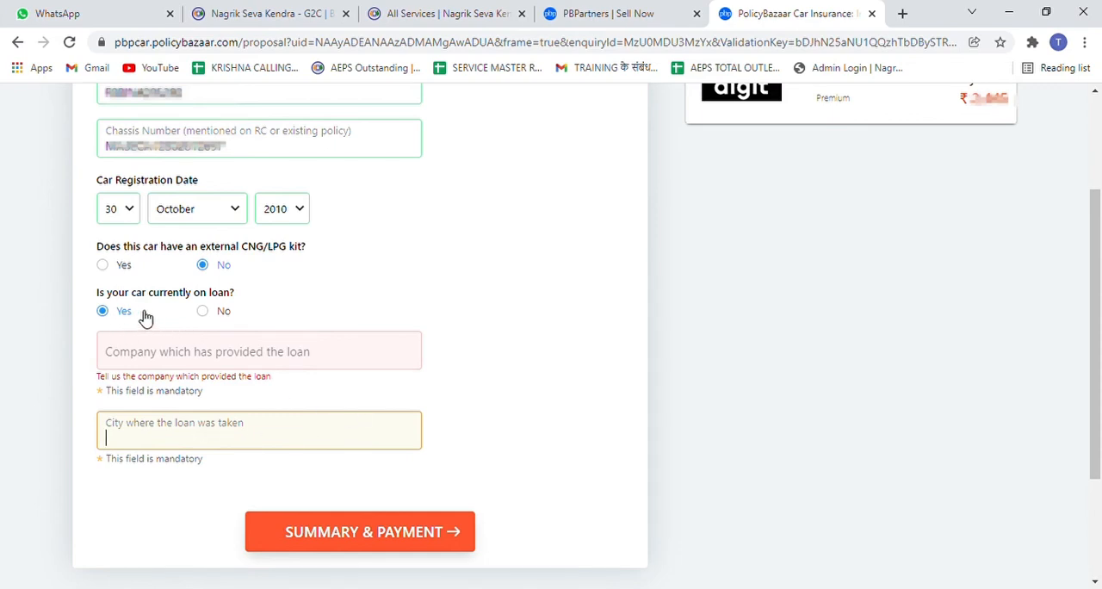
pyautogui.click(204, 313)
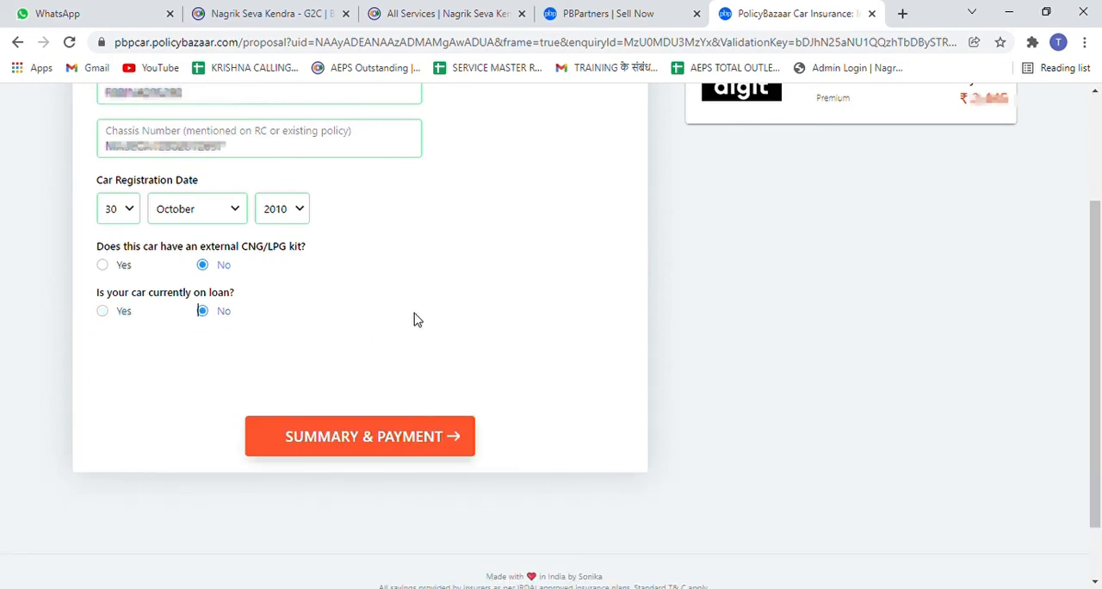
# Step: Submit the proposal form for summary and payment and look over the policy summary
pyautogui.scroll(-2, 422, 326)
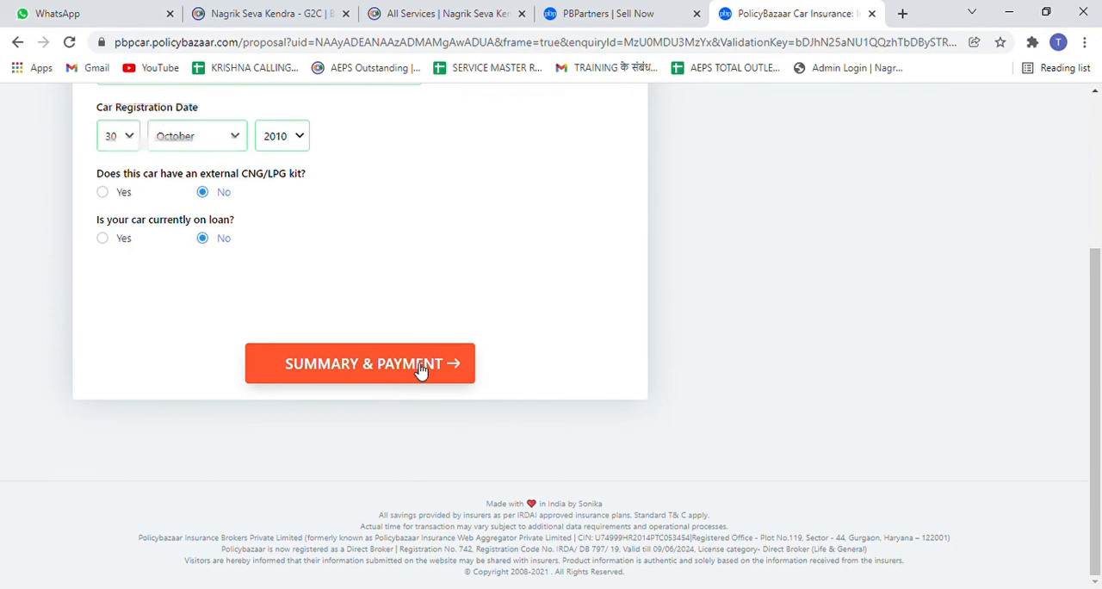
pyautogui.click(419, 370)
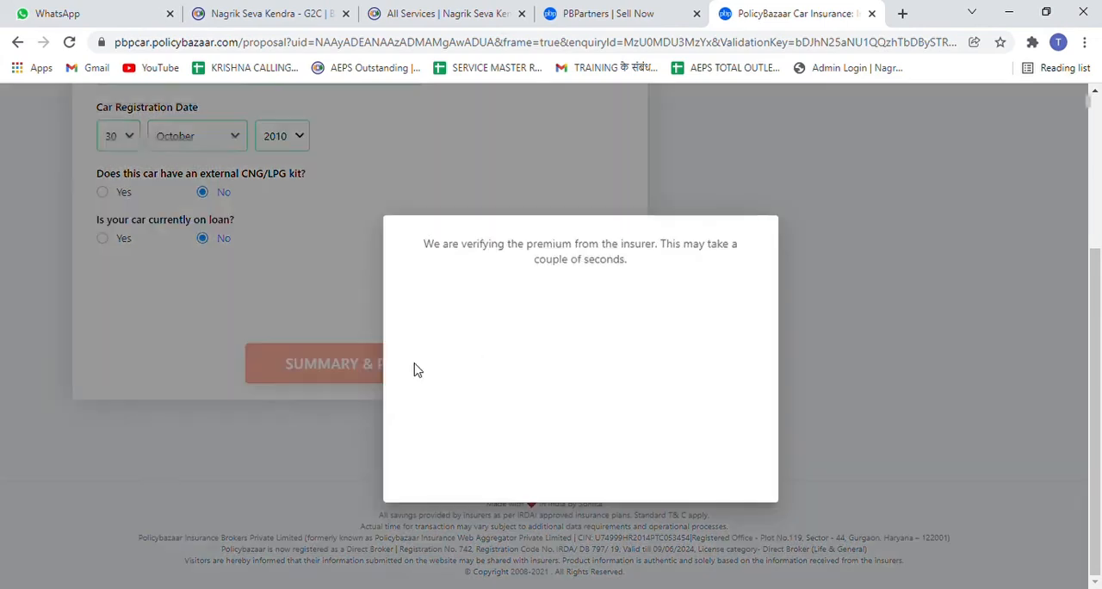
pyautogui.scroll(-1, 497, 269)
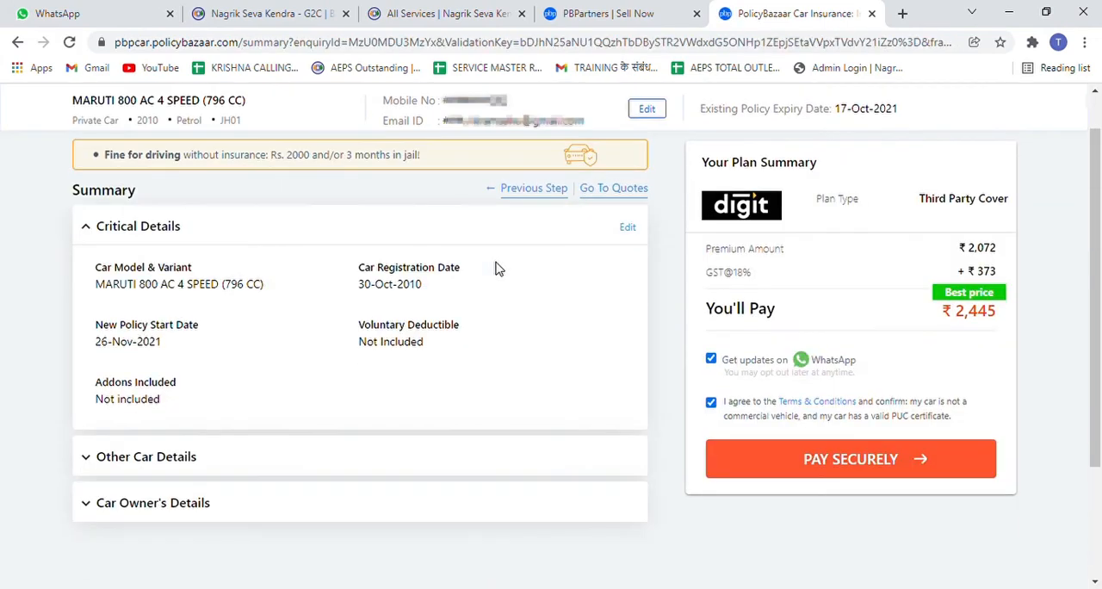
# Step: Review the Critical Details section of the policy summary, including car model, registration date, policy start date, voluntary deductible and add-ons
pyautogui.click(202, 455)
pyautogui.scroll(-2, 214, 303)
pyautogui.scroll(3, 214, 303)
pyautogui.click(197, 285)
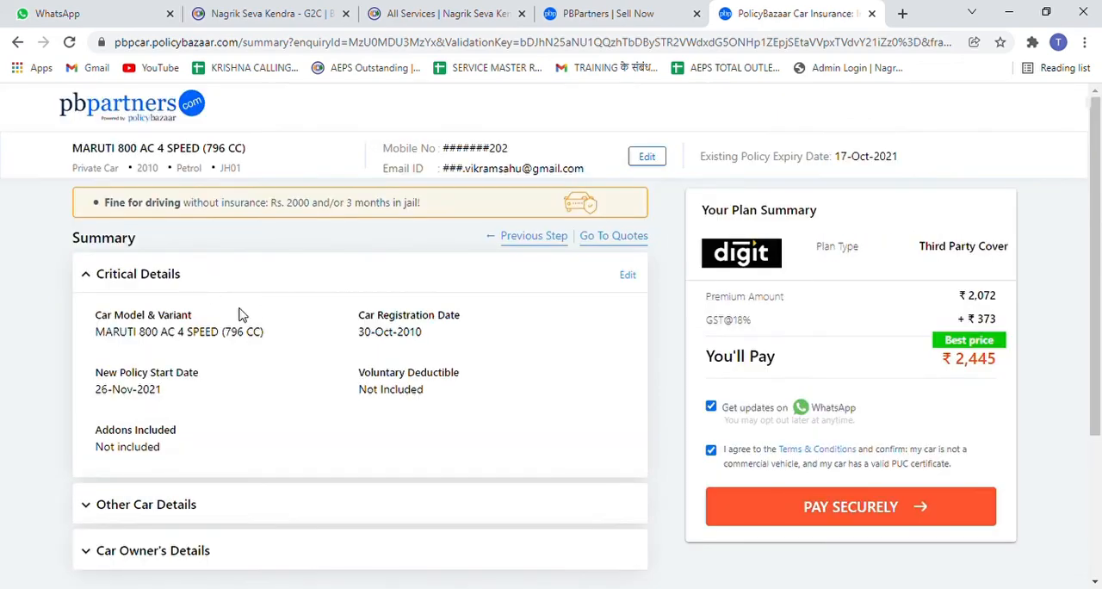
pyautogui.scroll(-2, 237, 313)
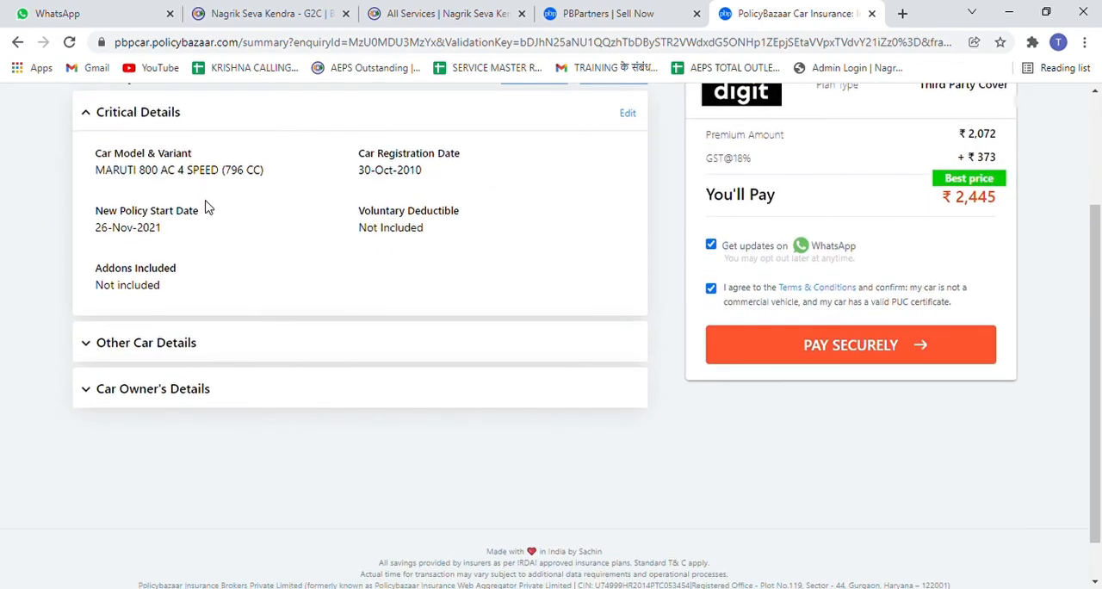
pyautogui.scroll(-1, 206, 271)
pyautogui.scroll(3, 216, 282)
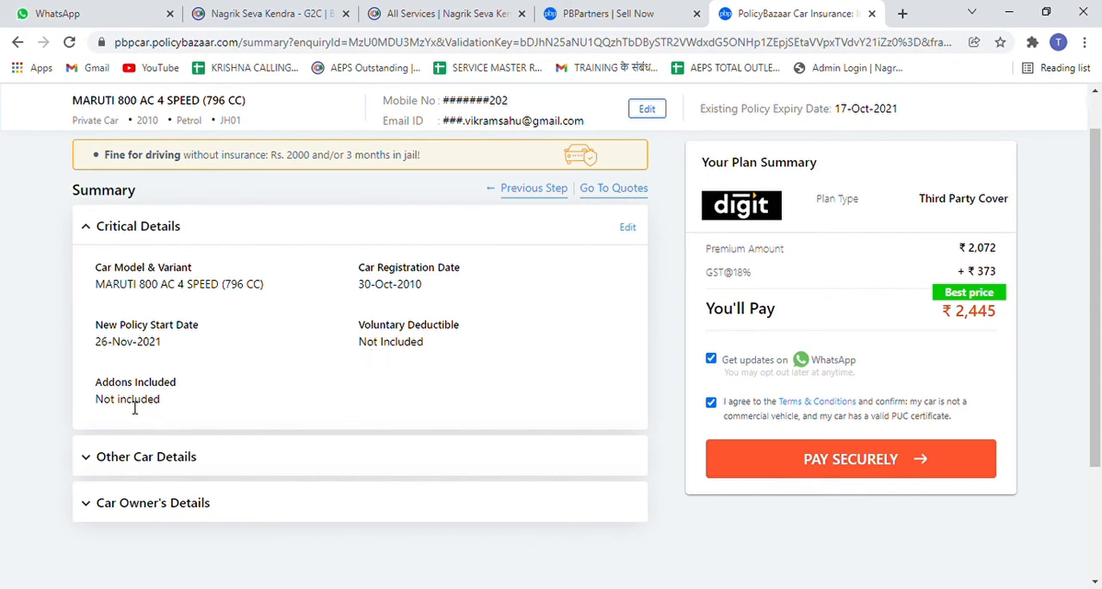
pyautogui.scroll(-2, 129, 403)
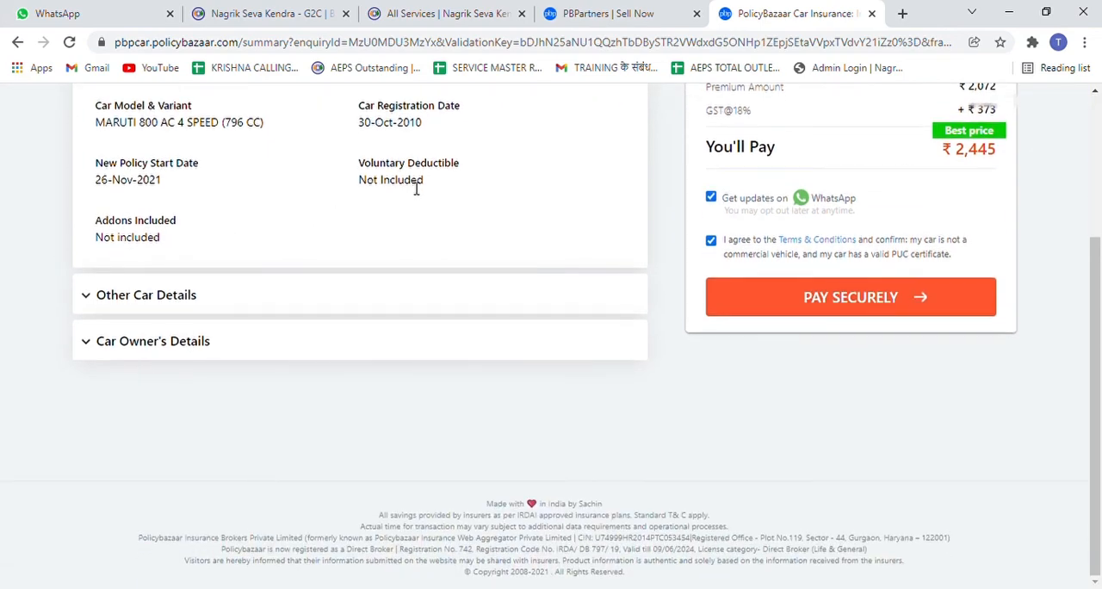
# Step: Expand the Other Car Details and Car Owner's Details sections of the summary and check the car, previous policy and owner information
pyautogui.click(164, 296)
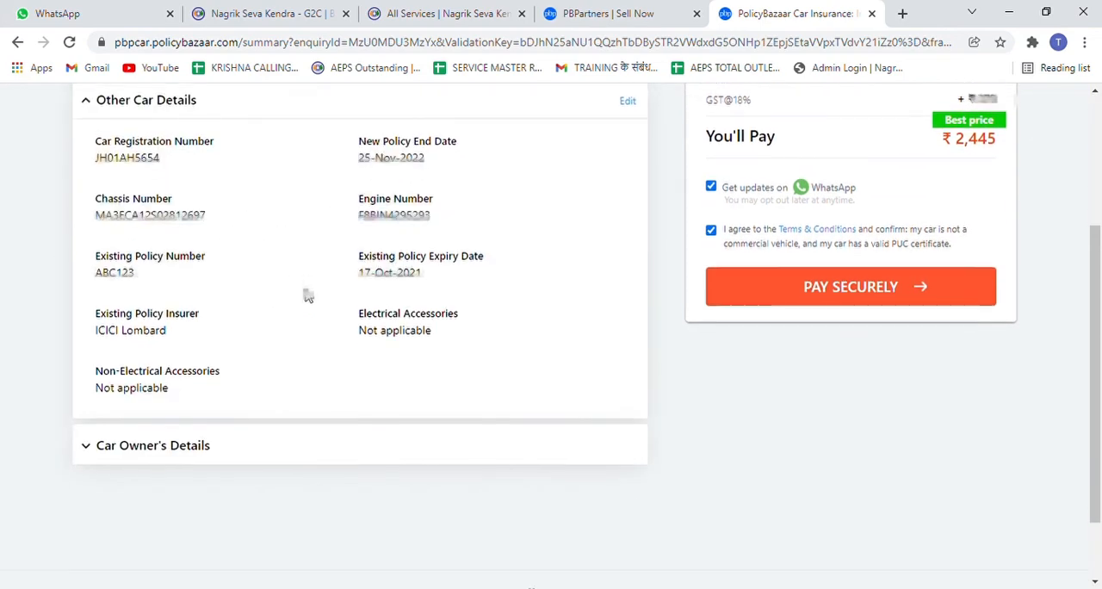
pyautogui.scroll(-1, 307, 295)
pyautogui.scroll(1, 256, 202)
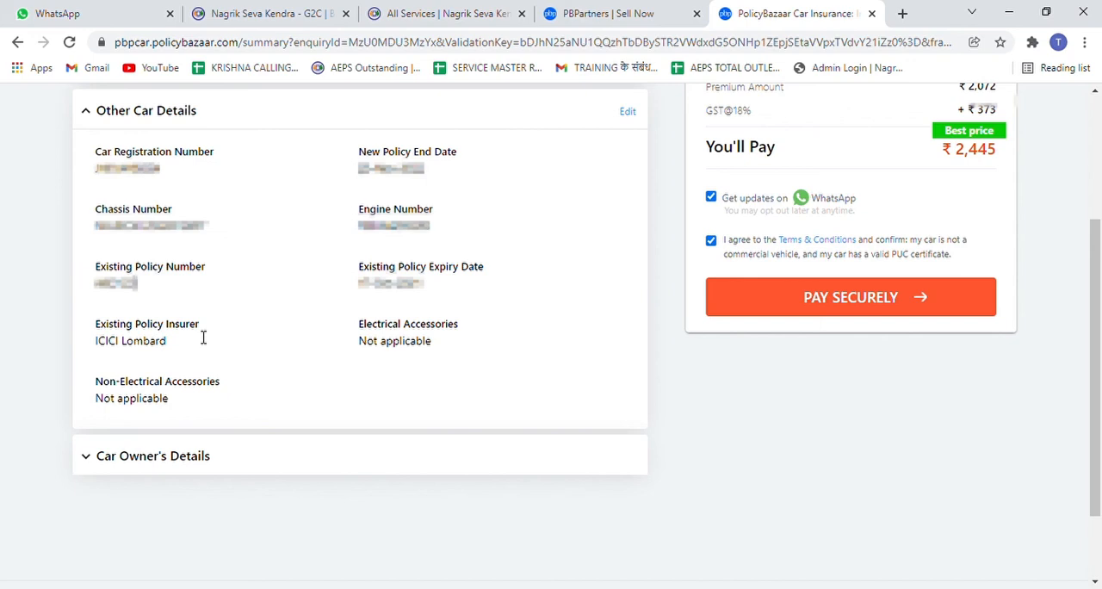
pyautogui.click(189, 457)
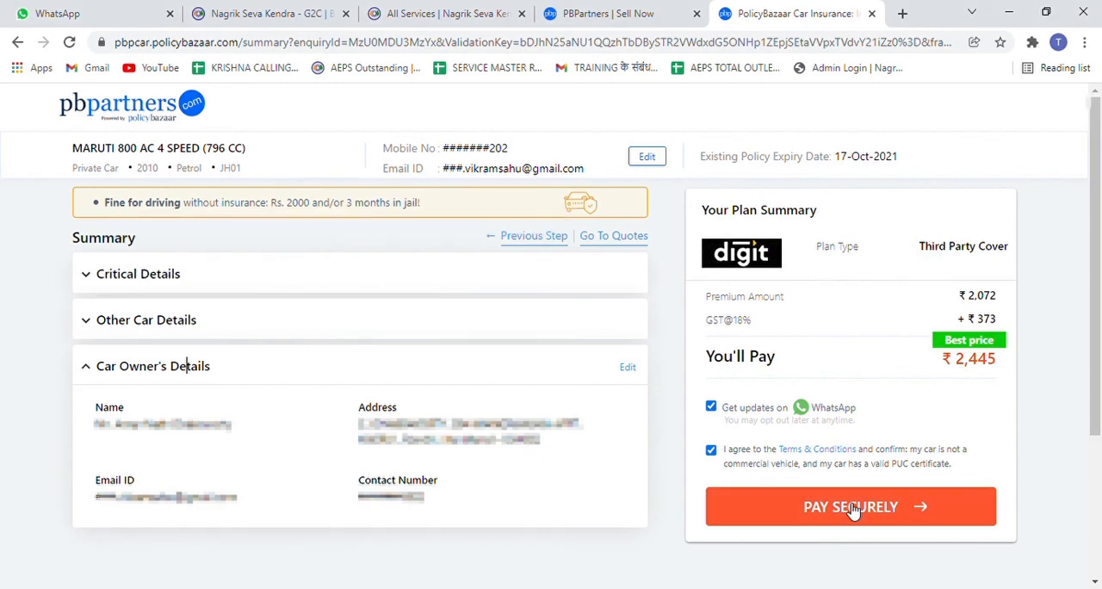
pyautogui.click(852, 510)
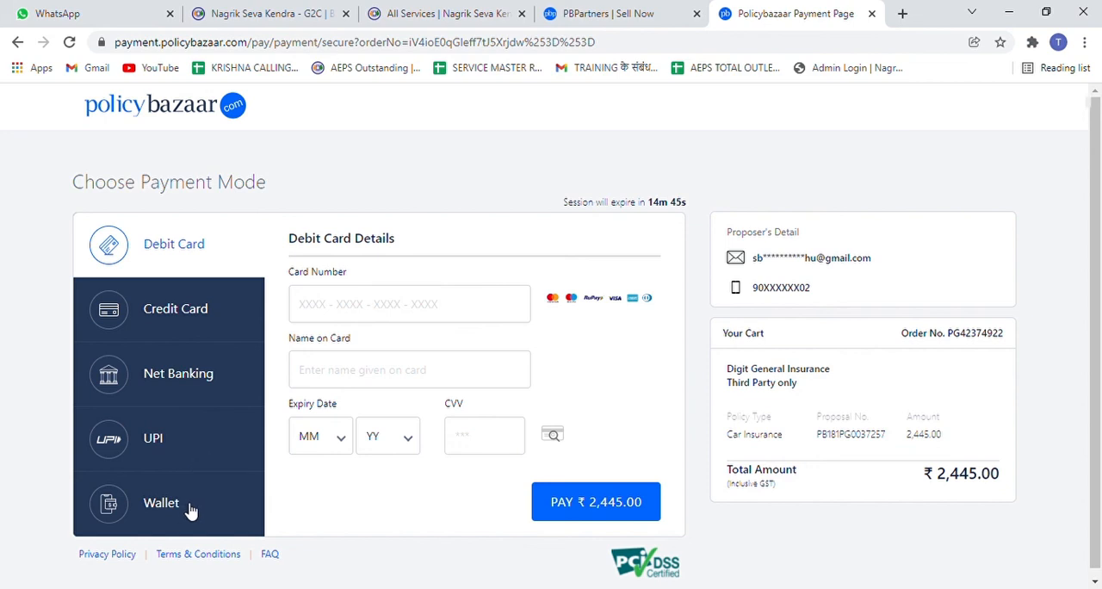
pyautogui.click(168, 449)
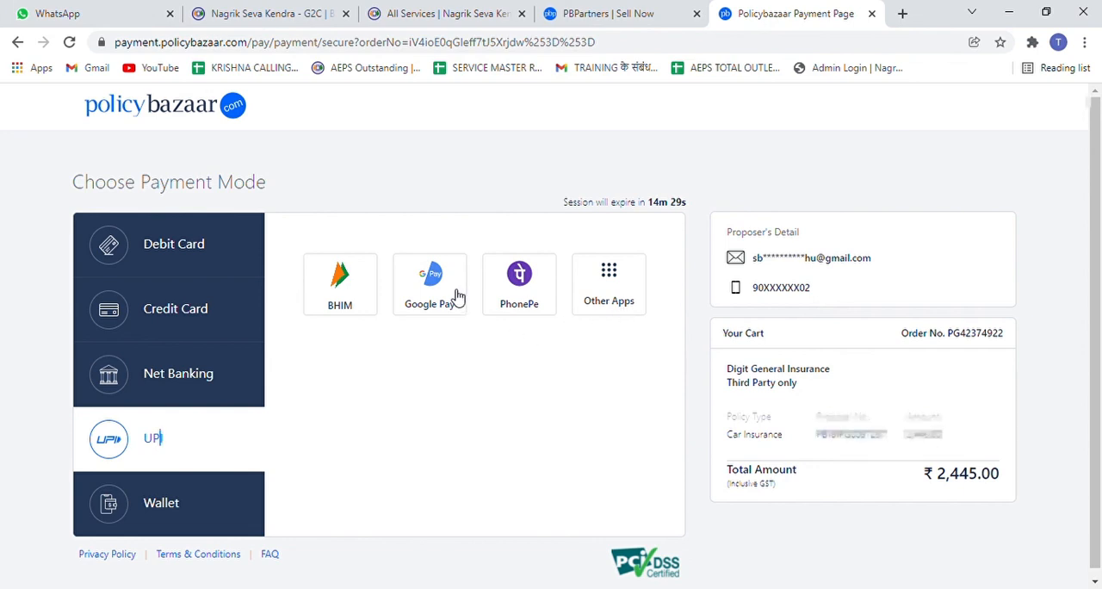
pyautogui.click(449, 291)
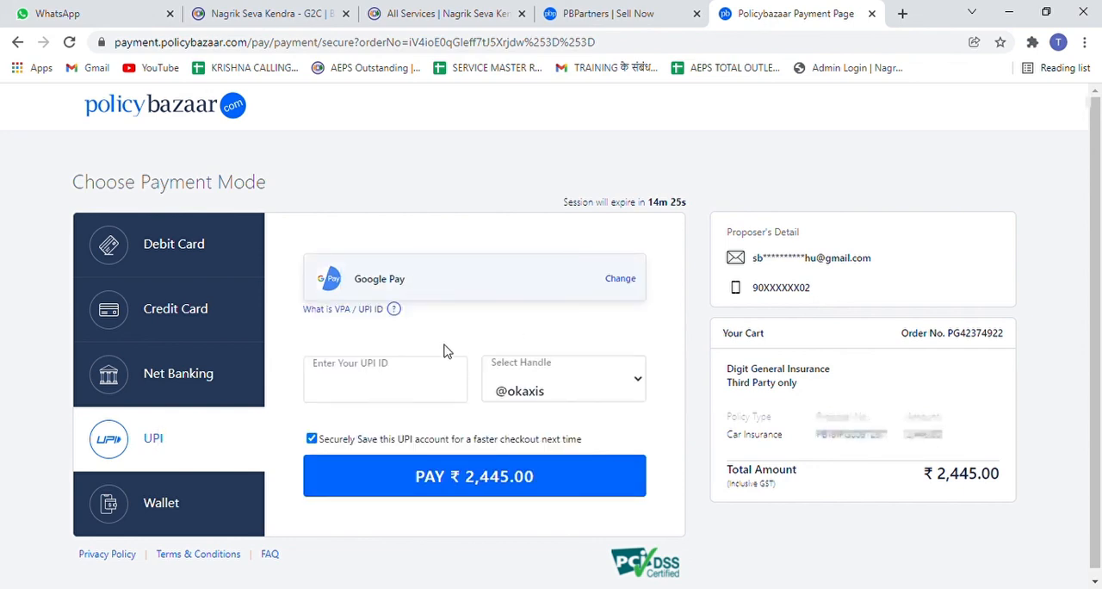
pyautogui.click(402, 396)
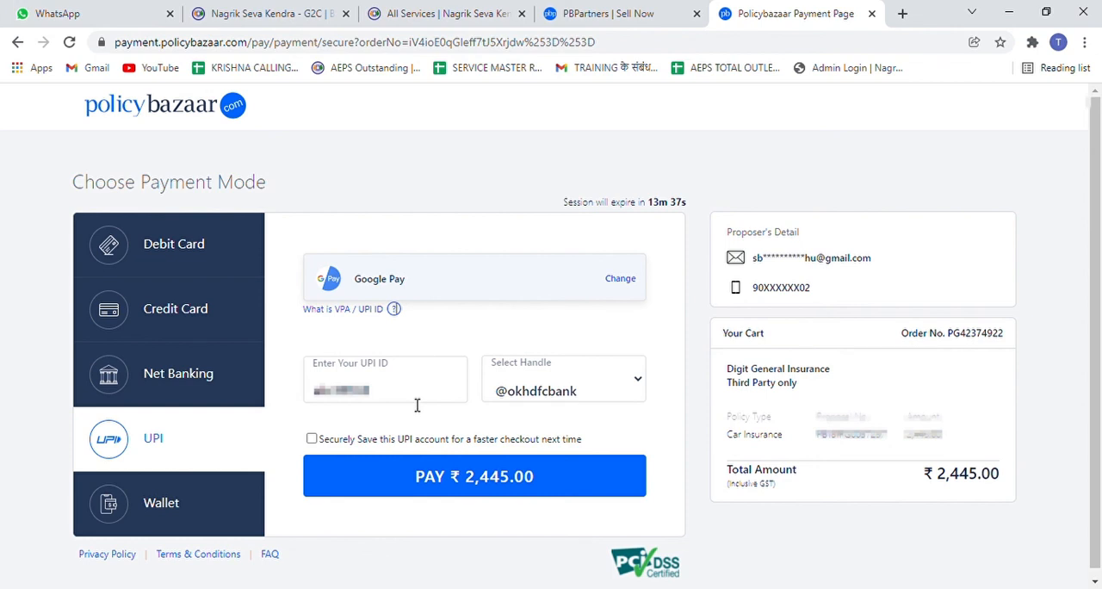
pyautogui.click(449, 479)
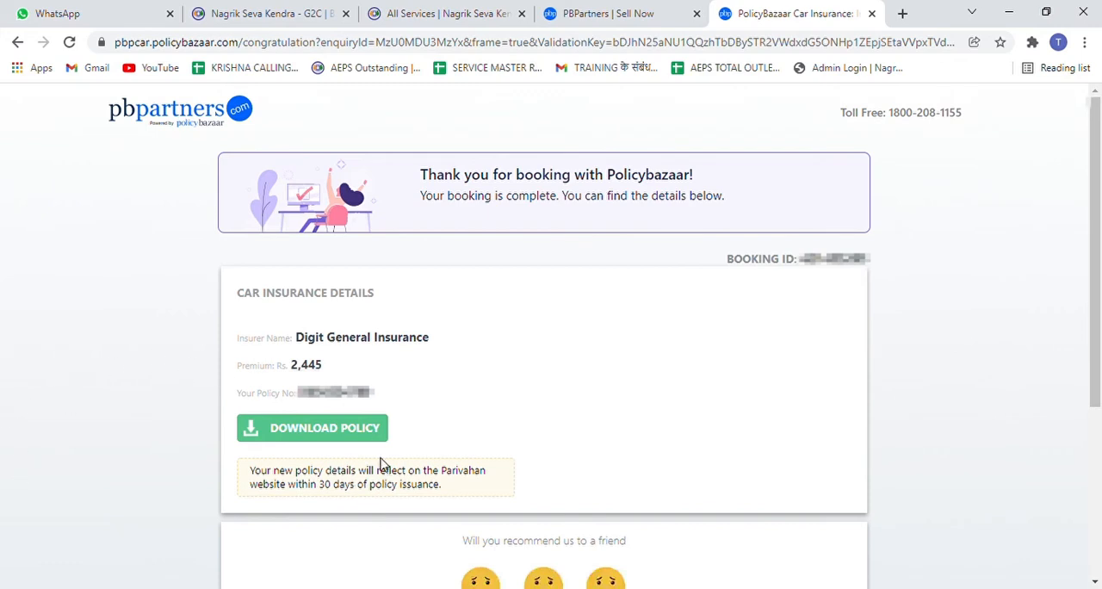
# Step: Look over the booking confirmation page and download the Digit General Insurance policy document
pyautogui.scroll(-1, 434, 425)
pyautogui.scroll(-2, 359, 354)
pyautogui.scroll(1, 393, 345)
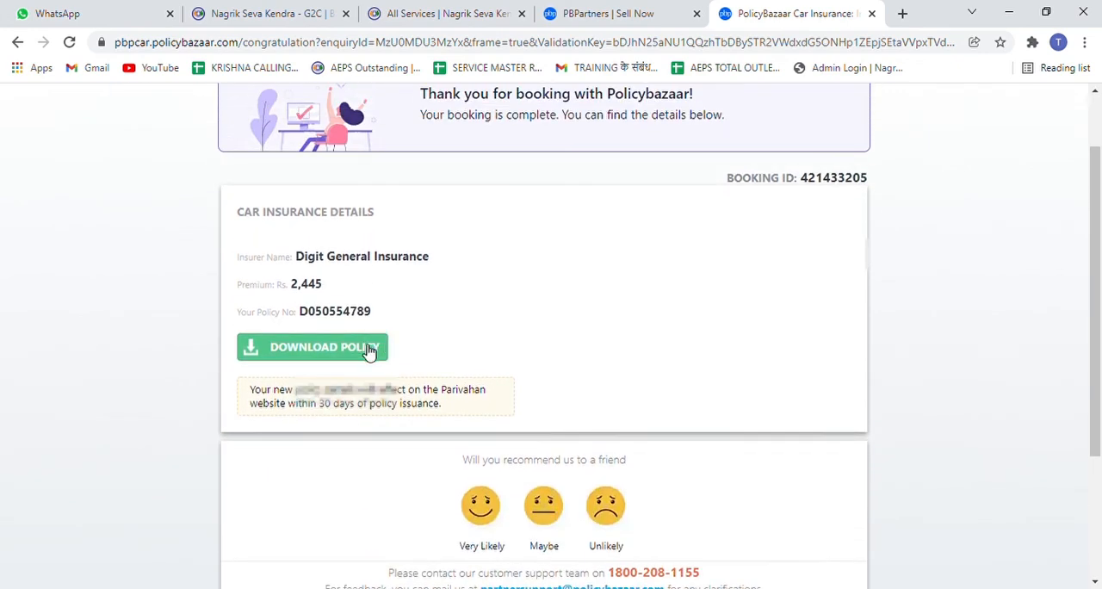
pyautogui.scroll(1, 321, 349)
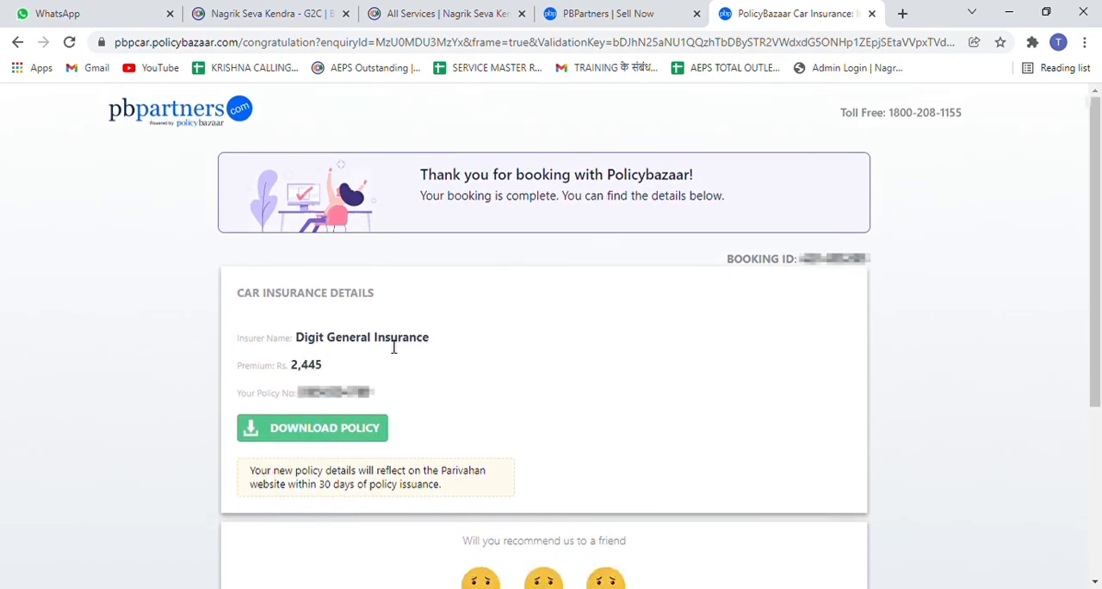
pyautogui.click(297, 430)
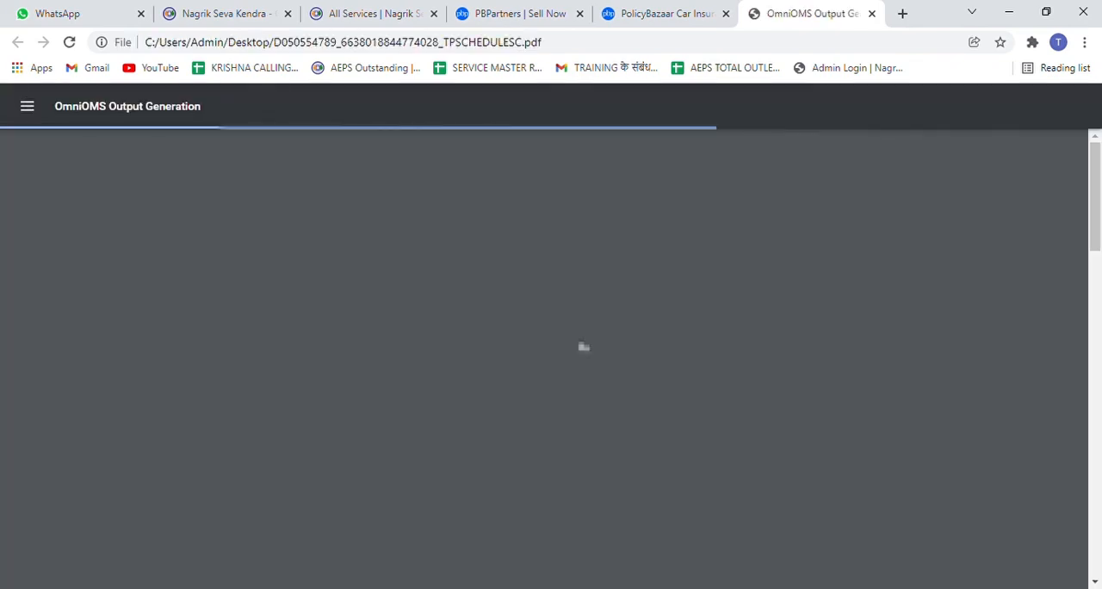
# Step: Read through both pages of the downloaded policy PDF and close it to return to the booking confirmation
pyautogui.scroll(-15, 623, 286)
pyautogui.scroll(4, 681, 257)
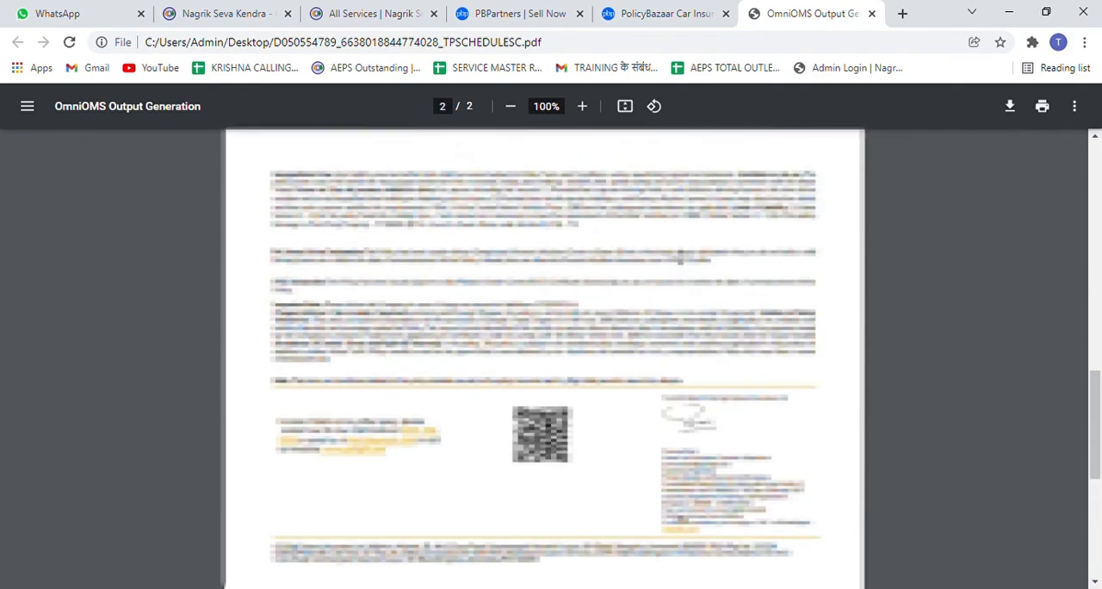
pyautogui.scroll(10, 680, 256)
pyautogui.scroll(-8, 681, 259)
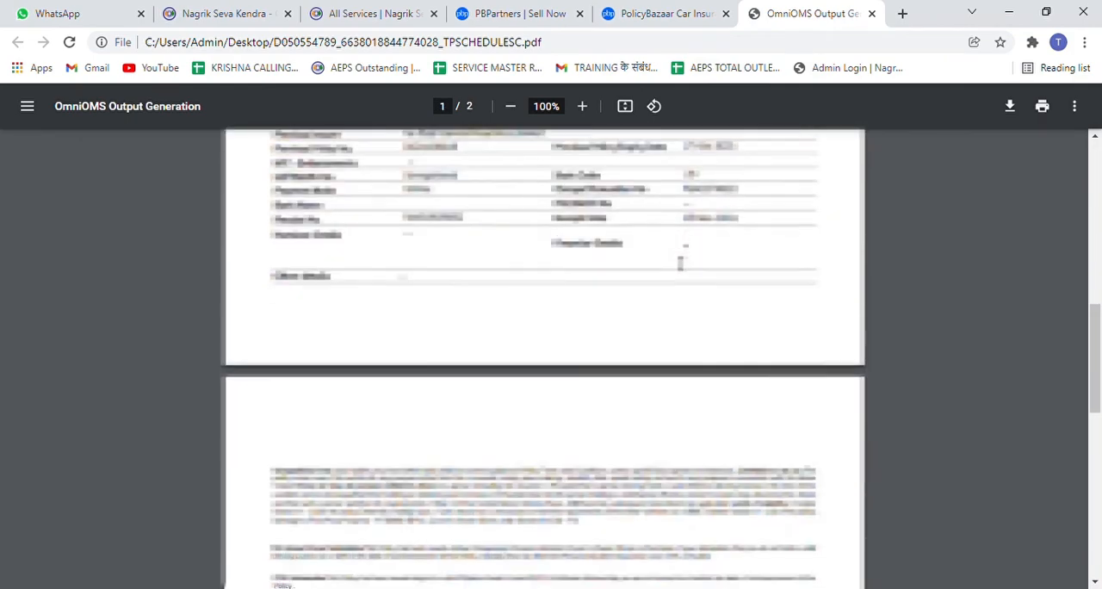
pyautogui.scroll(-10, 680, 262)
pyautogui.scroll(10, 677, 261)
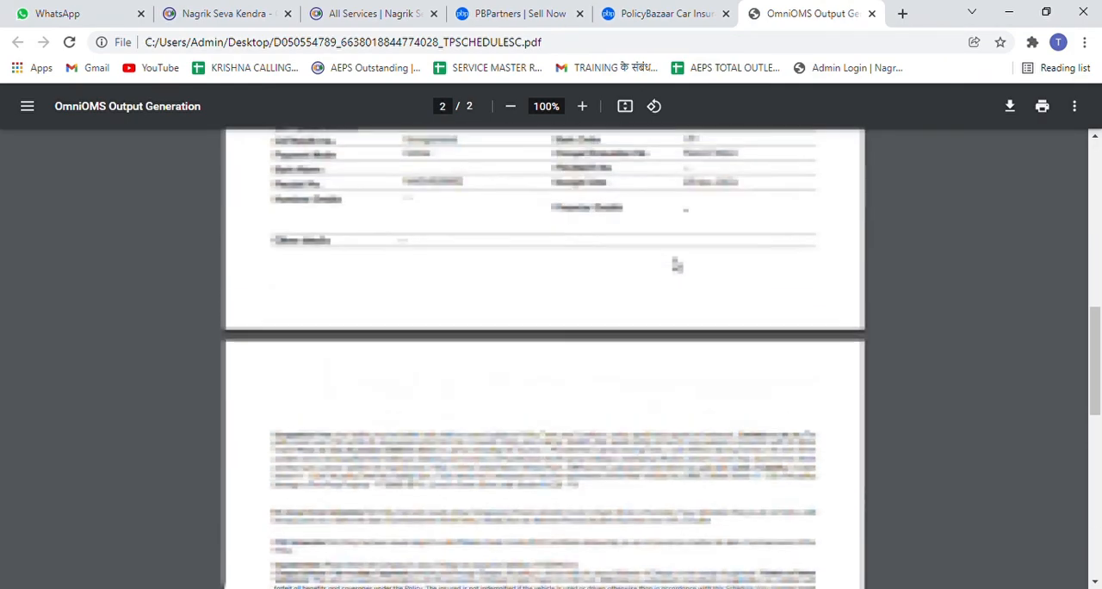
pyautogui.scroll(6, 677, 266)
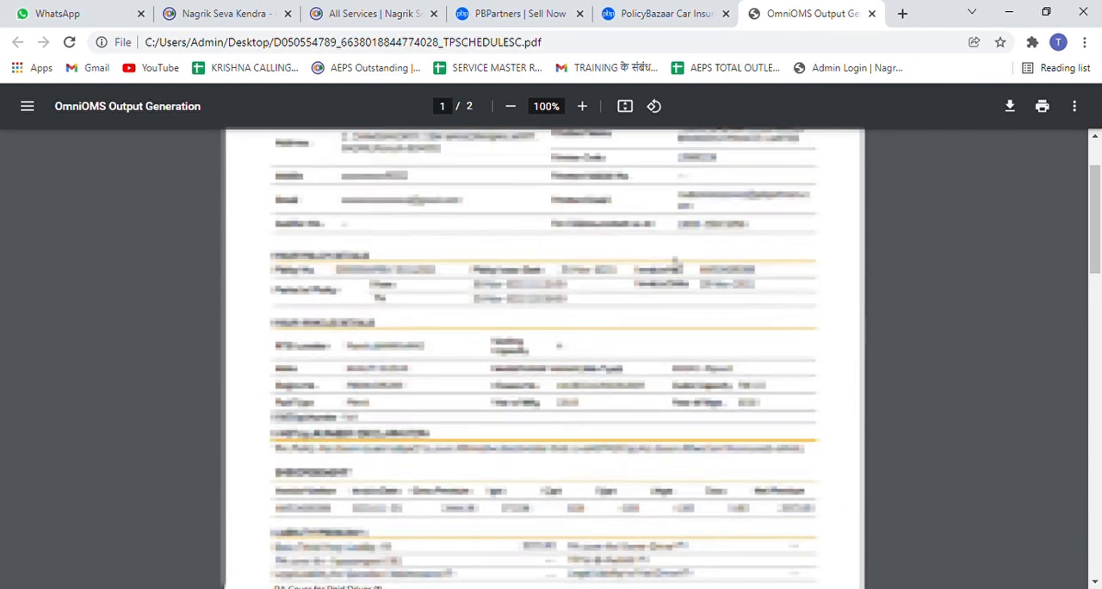
pyautogui.scroll(3, 675, 260)
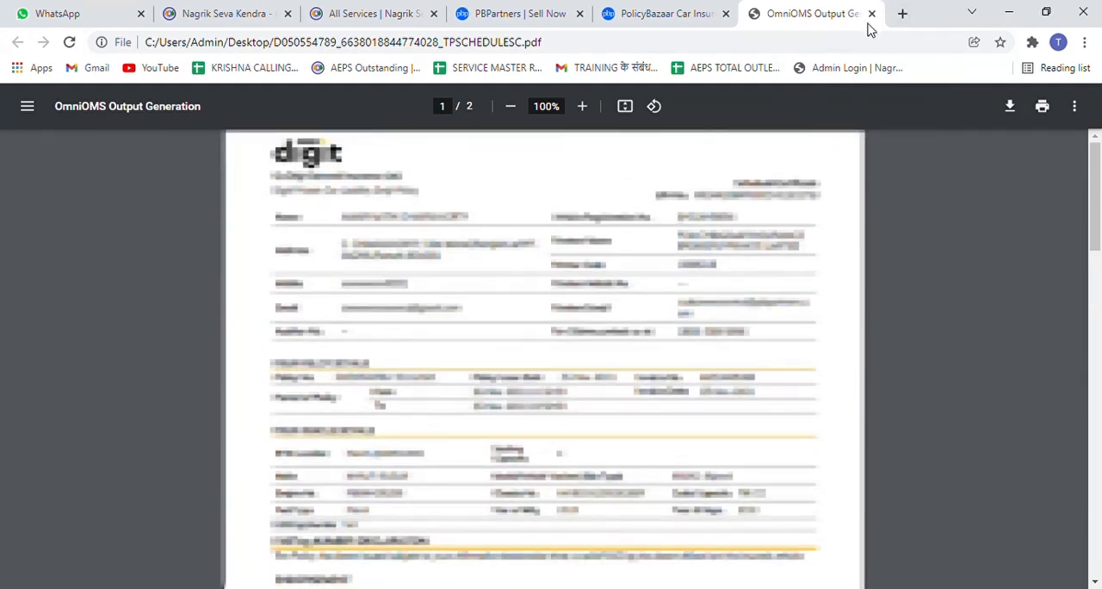
pyautogui.click(872, 13)
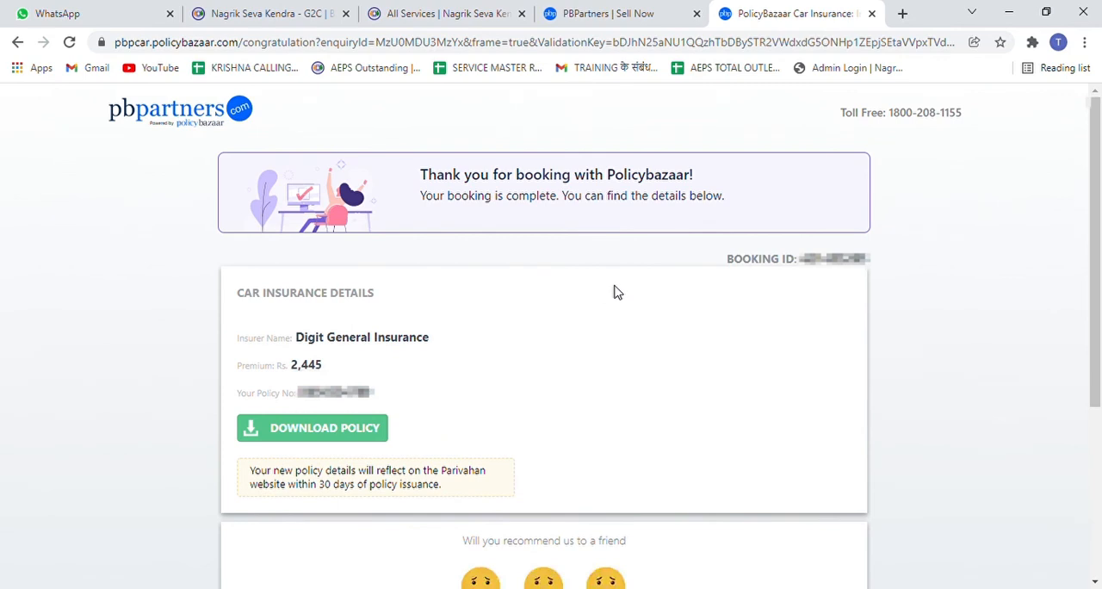